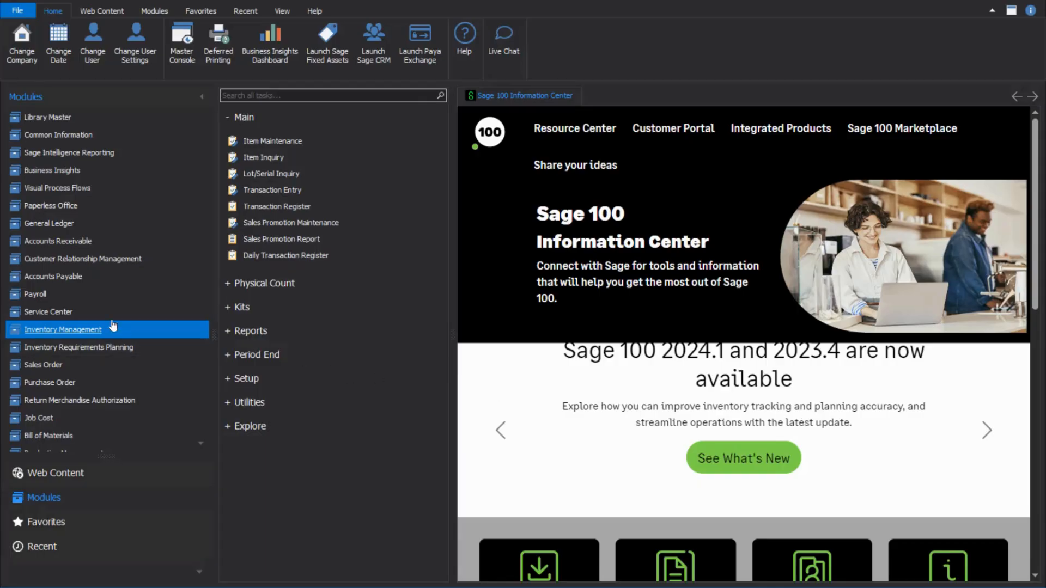
# - Open the Service Center module with the accounting date 8/28/2024
pyautogui.click(97, 312)
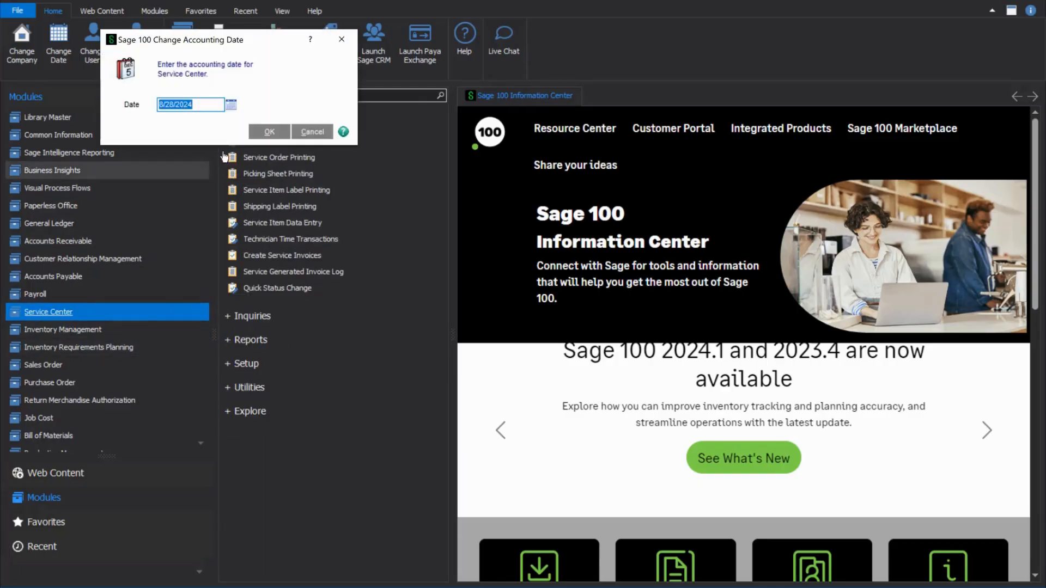
pyautogui.click(267, 132)
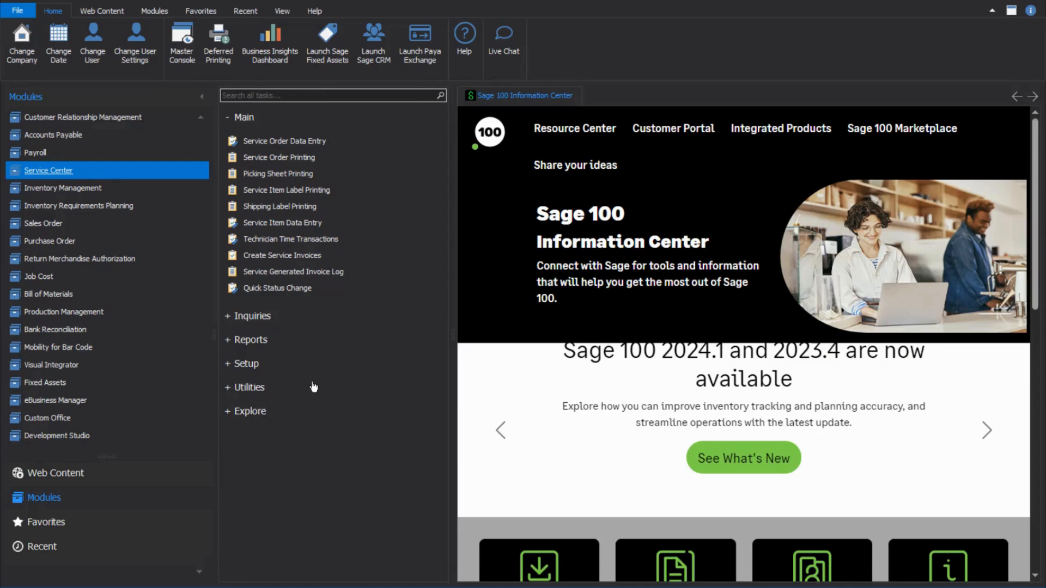
# - Review the service tracking options of inventory item 100-A, including its original warranty code, and close Item Maintenance
pyautogui.click(113, 190)
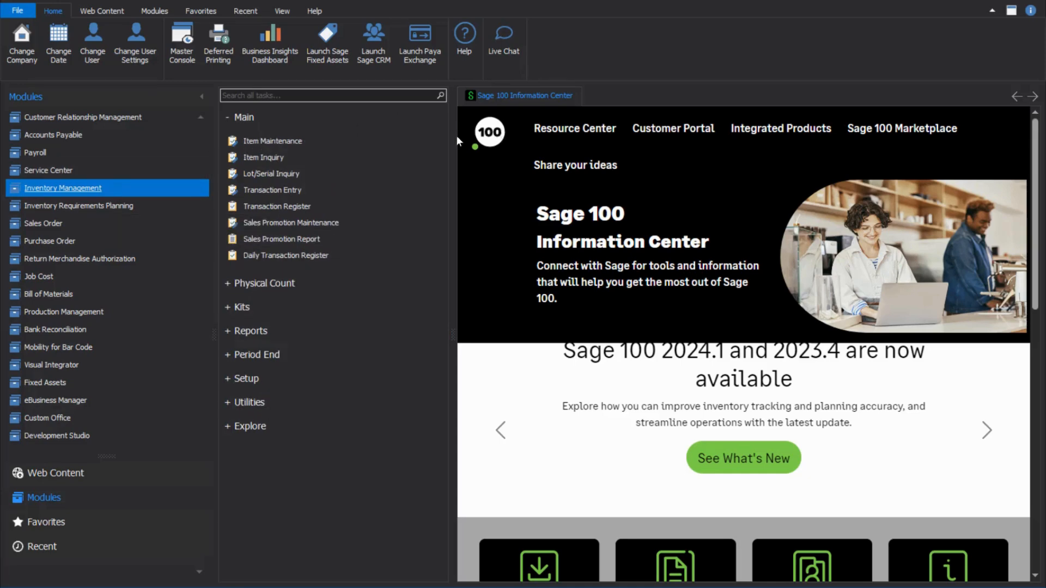
pyautogui.click(545, 141)
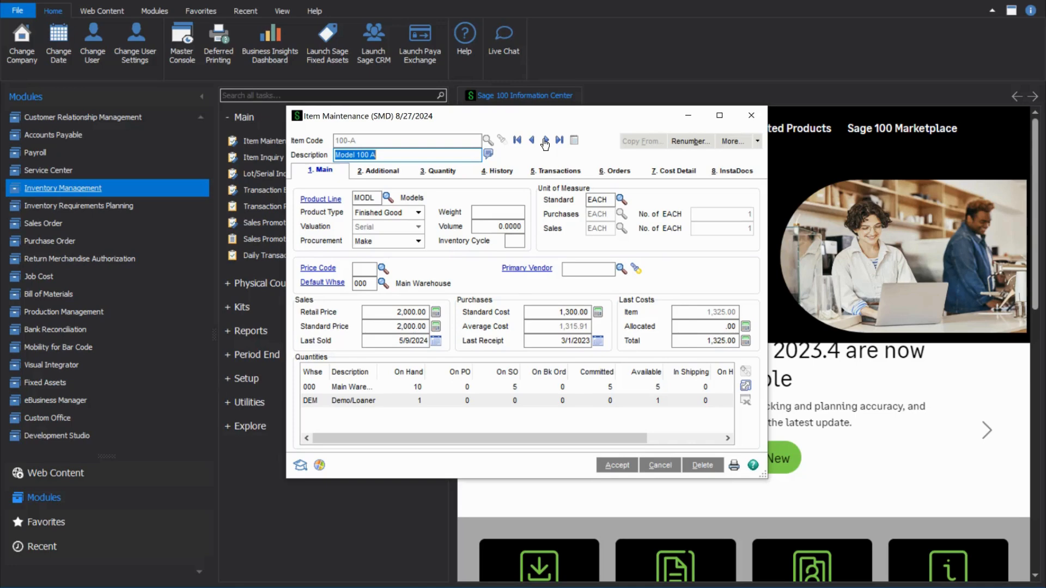
pyautogui.click(757, 143)
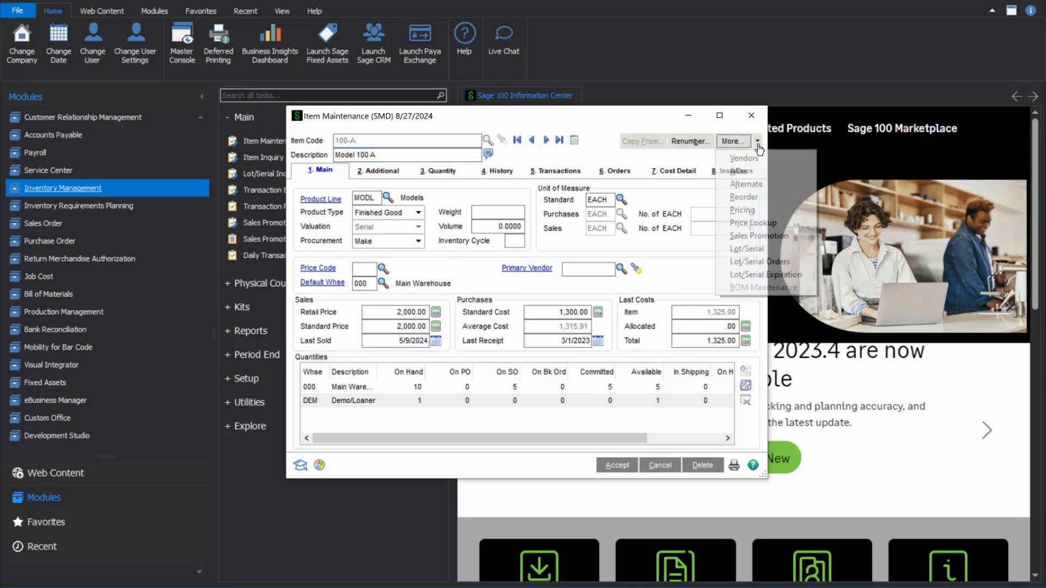
pyautogui.click(379, 171)
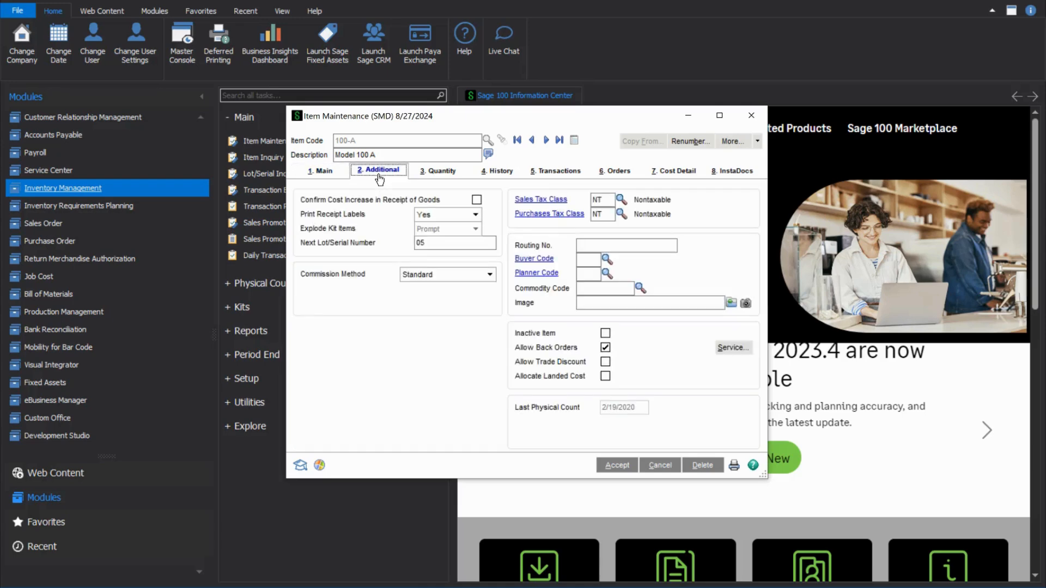
pyautogui.click(733, 349)
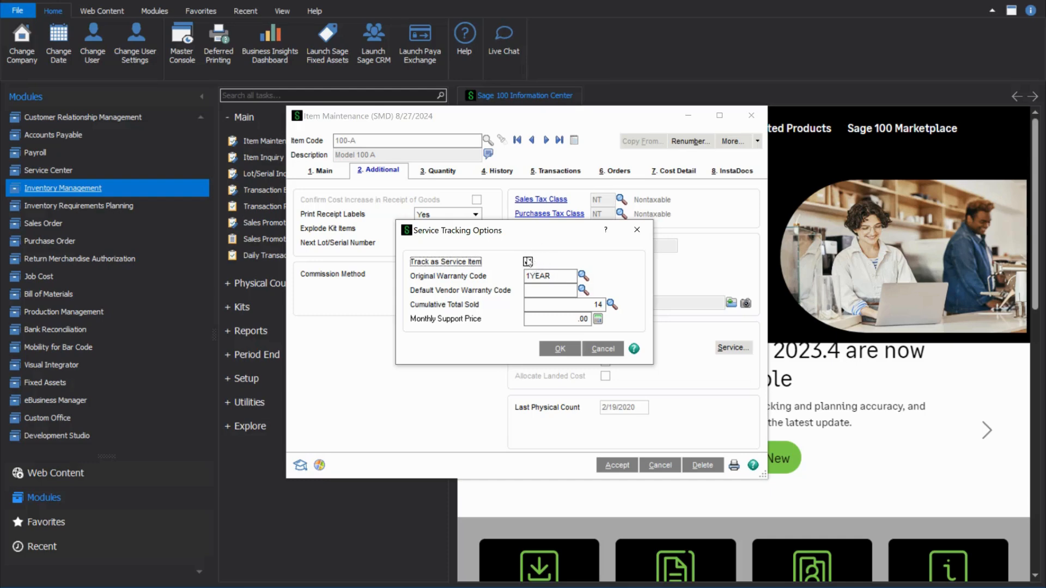
pyautogui.click(564, 277)
pyautogui.click(560, 348)
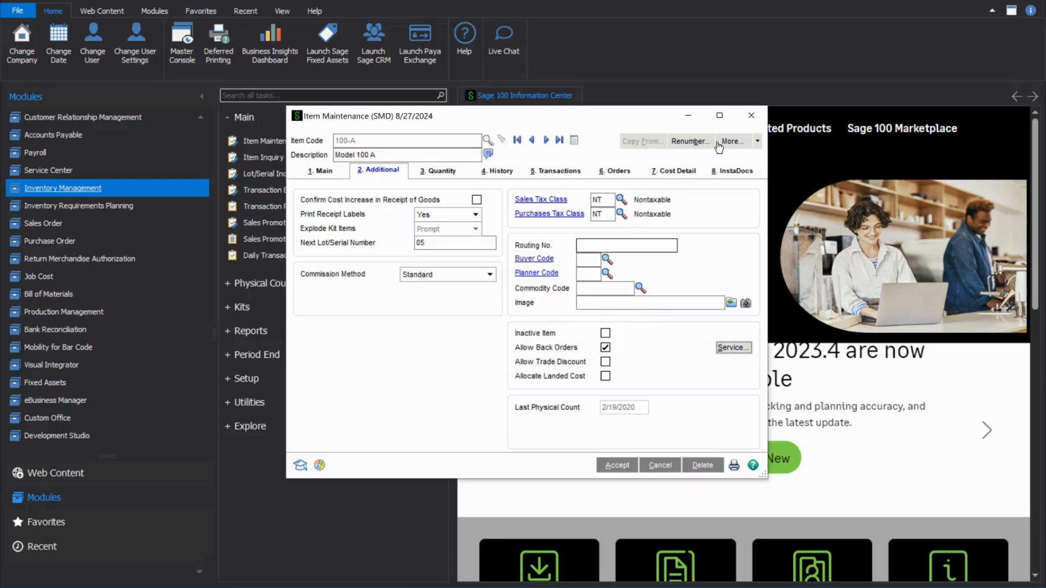
pyautogui.click(750, 116)
# - Start a new Sales Order invoice dated 8/28/2024 for the customer Husky Parts
pyautogui.click(121, 226)
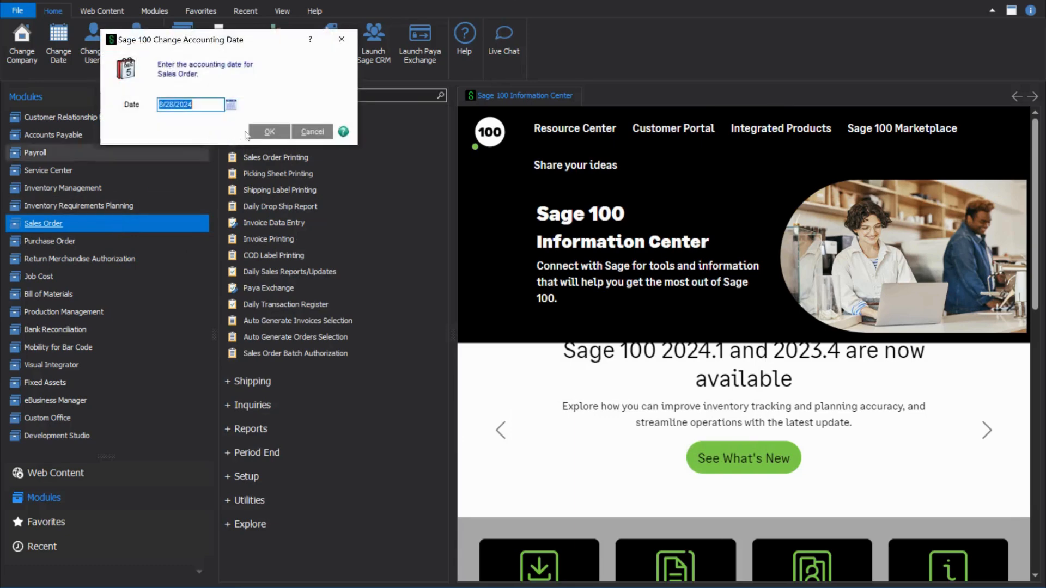
pyautogui.click(269, 133)
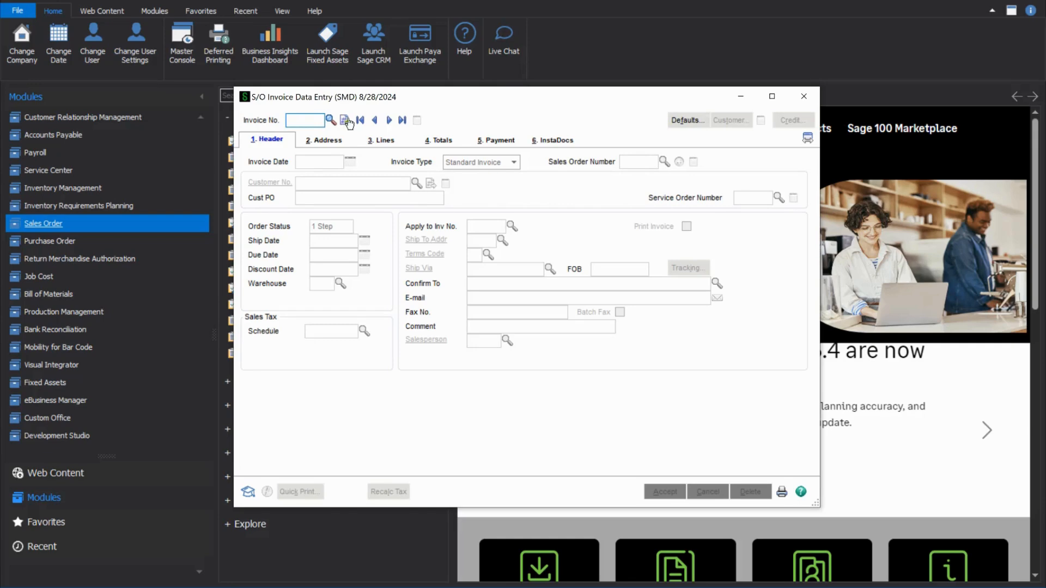
pyautogui.click(346, 121)
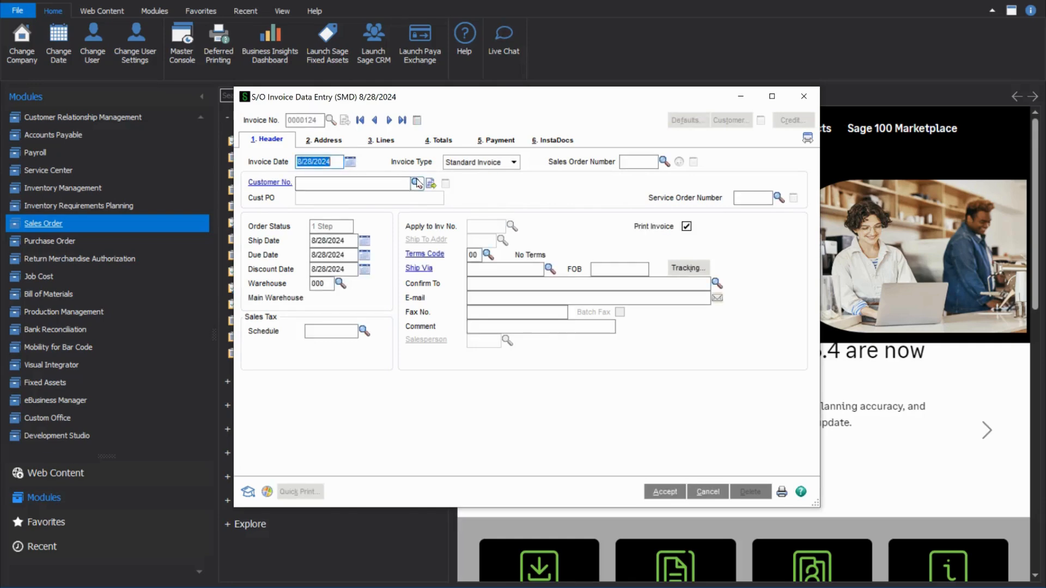
pyautogui.click(416, 182)
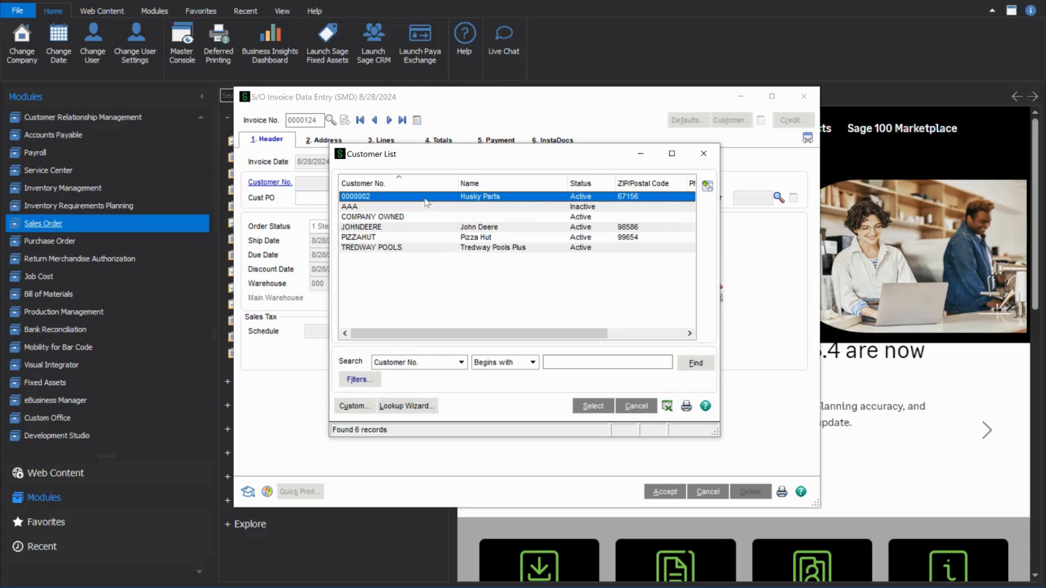
pyautogui.doubleClick(425, 200)
# - Add item 100-A to the invoice lines with an ordered and shipped quantity of 1
pyautogui.click(382, 140)
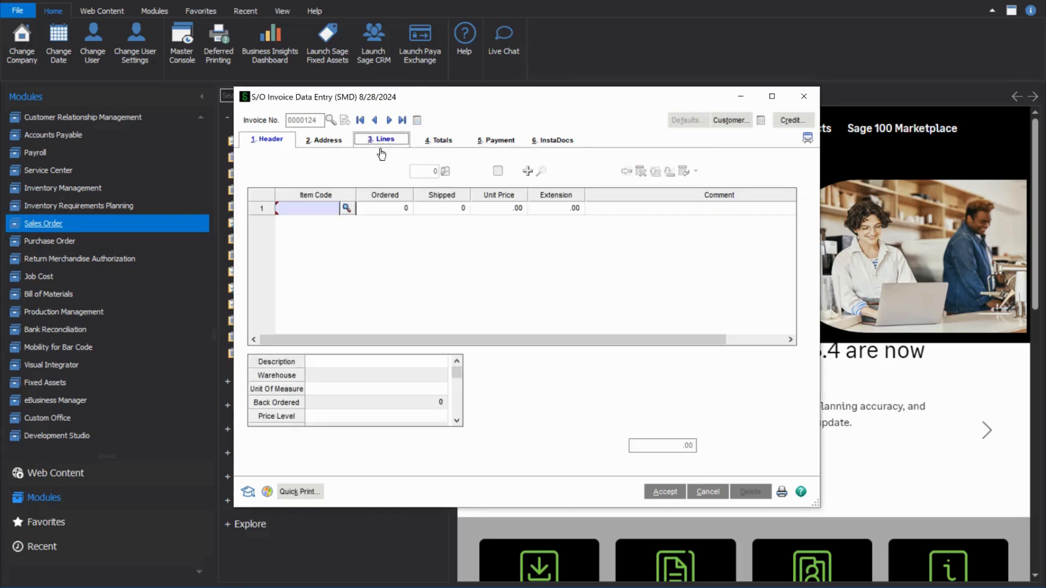
pyautogui.click(347, 208)
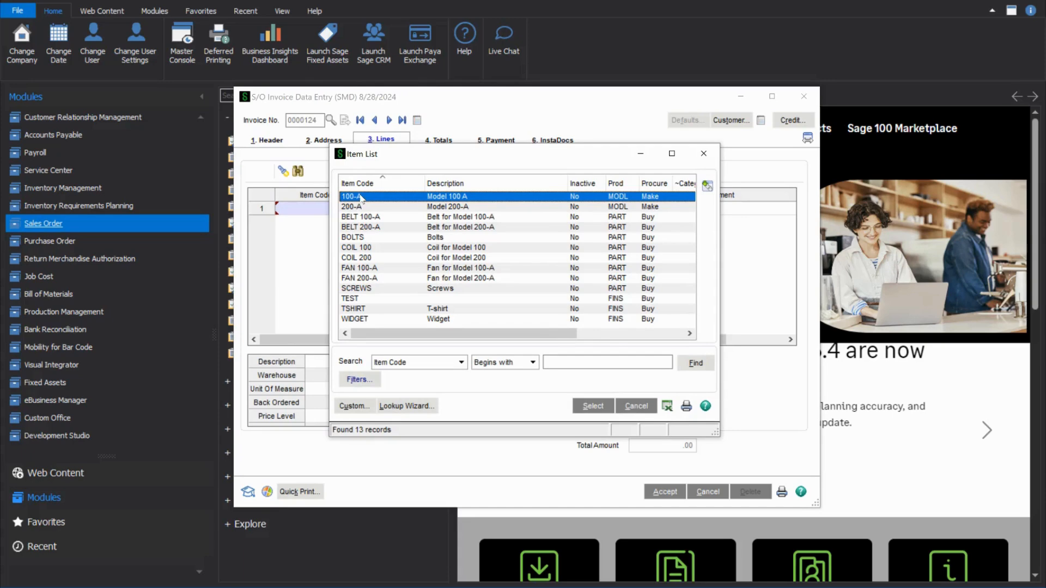
pyautogui.doubleClick(361, 197)
pyautogui.write('1')
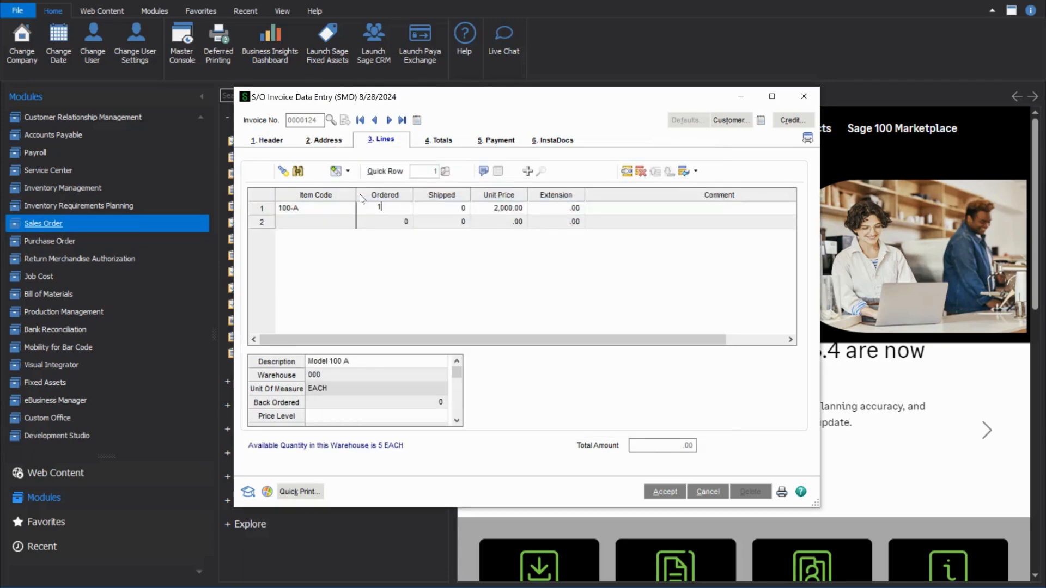
pyautogui.press('Tab')
pyautogui.press('Tab')
pyautogui.press('Tab')
pyautogui.press('Tab')
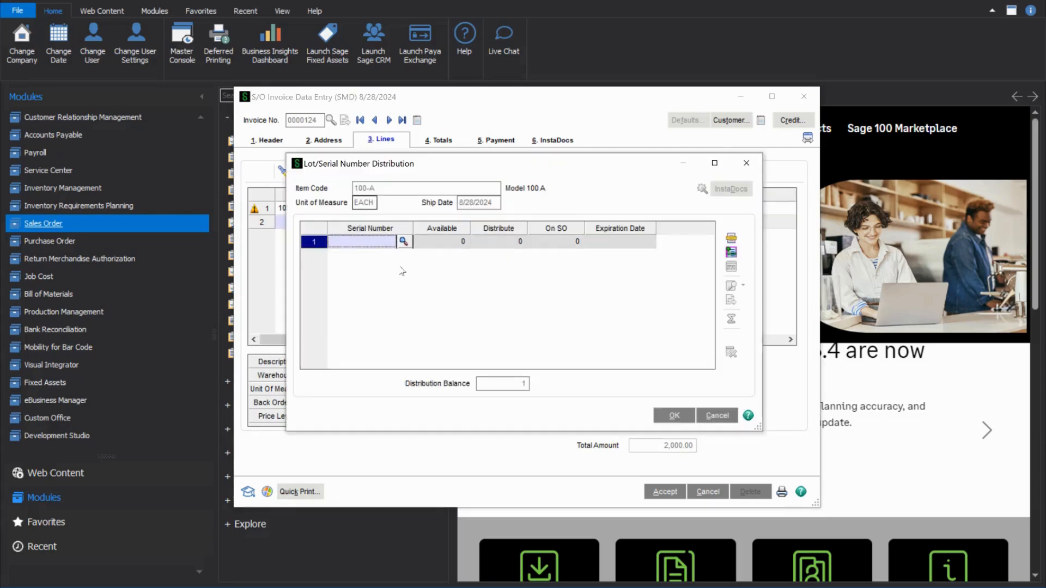
# - Distribute serial number DEMO123 to the 100-A line and accept the invoice
pyautogui.click(404, 241)
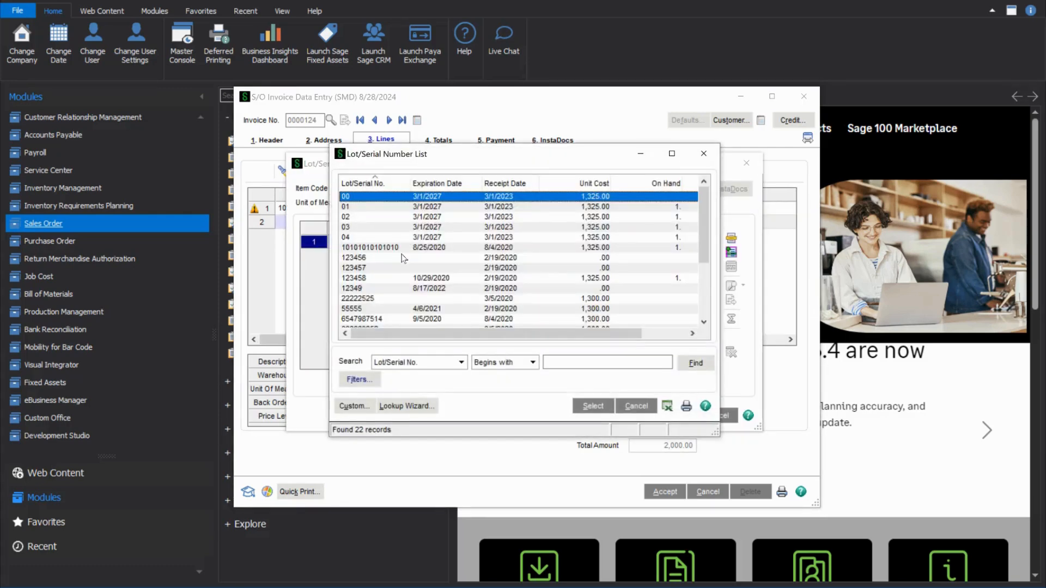
pyautogui.scroll(-3, 404, 258)
pyautogui.doubleClick(379, 310)
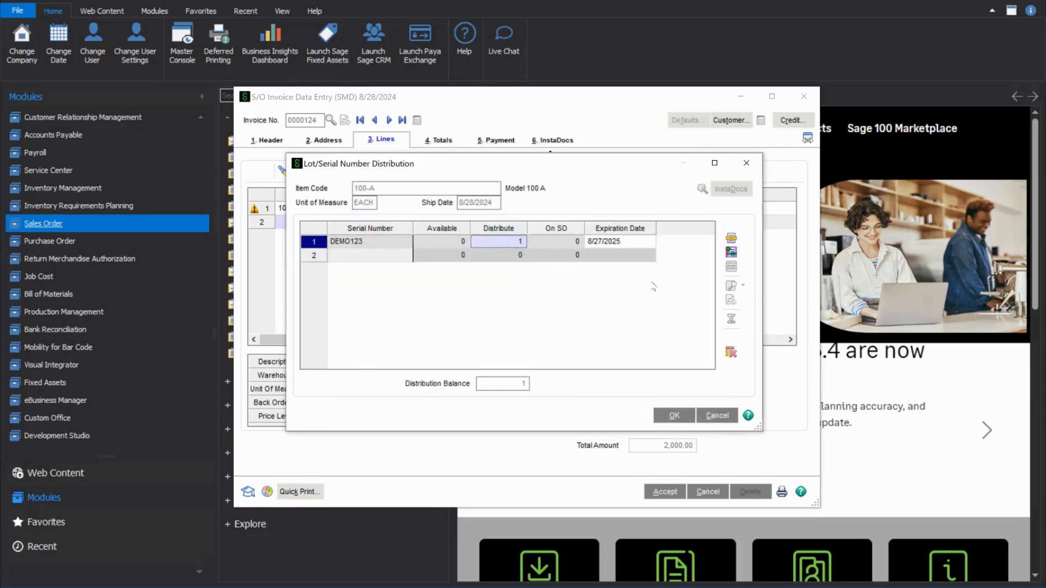
pyautogui.click(669, 416)
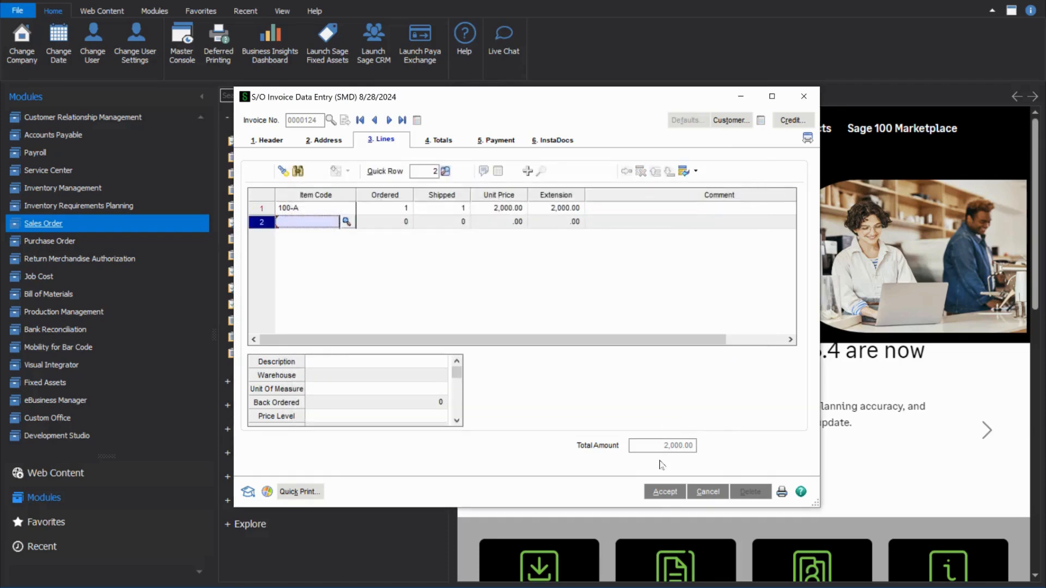
pyautogui.click(662, 493)
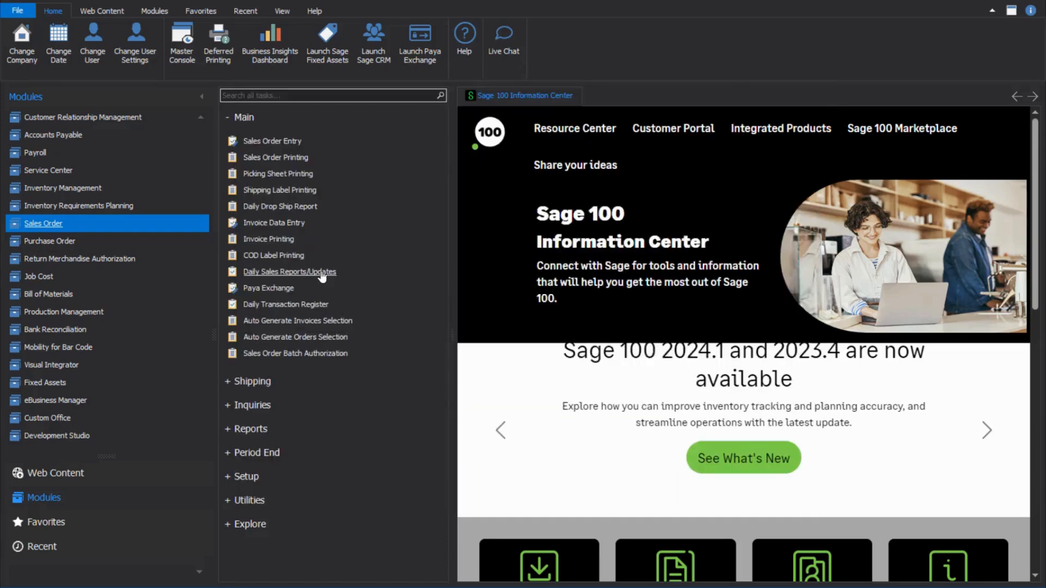
# - Preview the Daily Sales Journal with posting date 8/28/2024 and post the update without printing the Daily Transaction Register
pyautogui.click(322, 274)
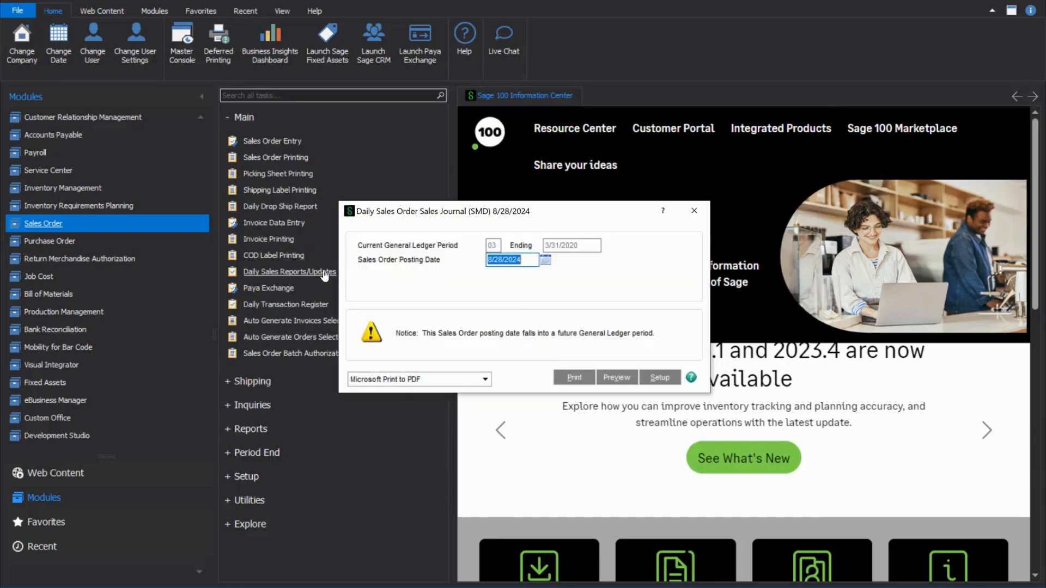
pyautogui.click(625, 384)
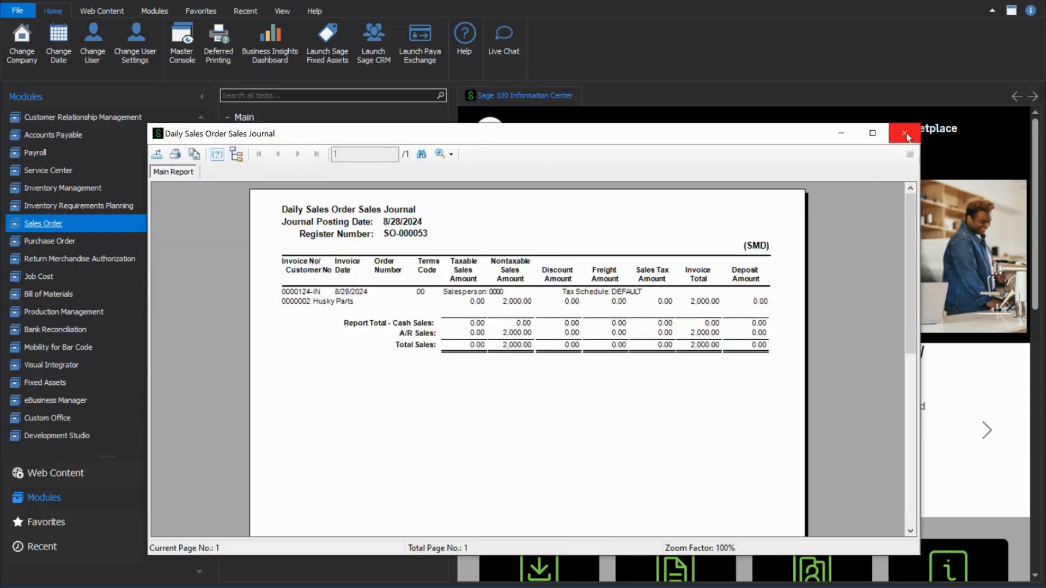
pyautogui.click(906, 134)
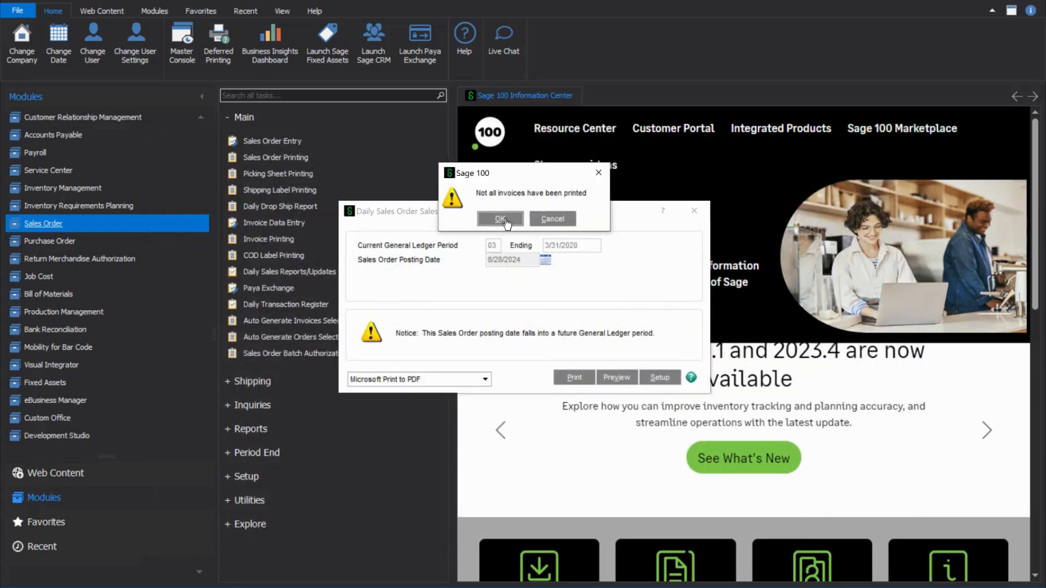
pyautogui.click(500, 218)
pyautogui.click(507, 220)
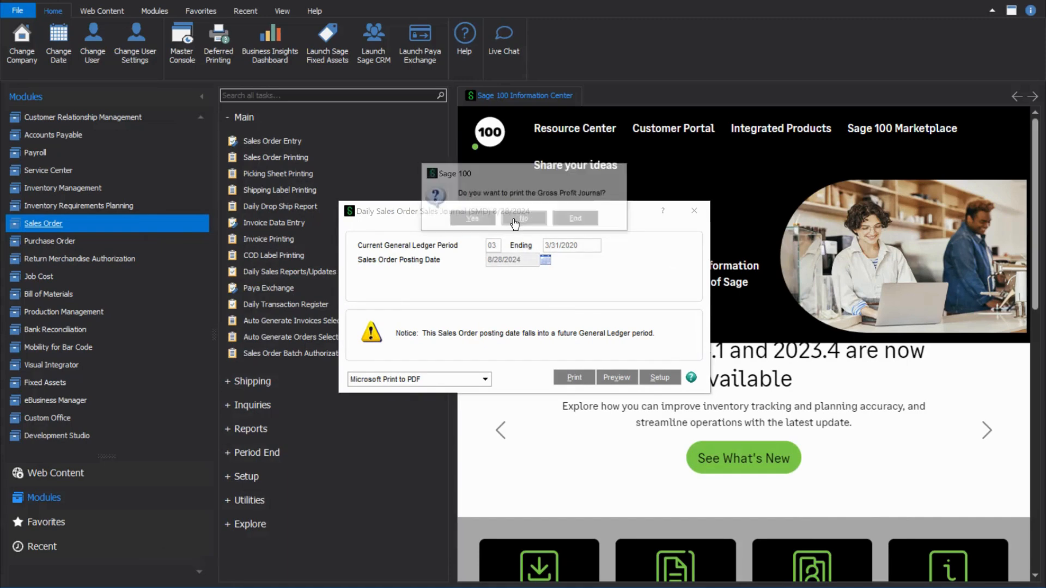
pyautogui.click(499, 220)
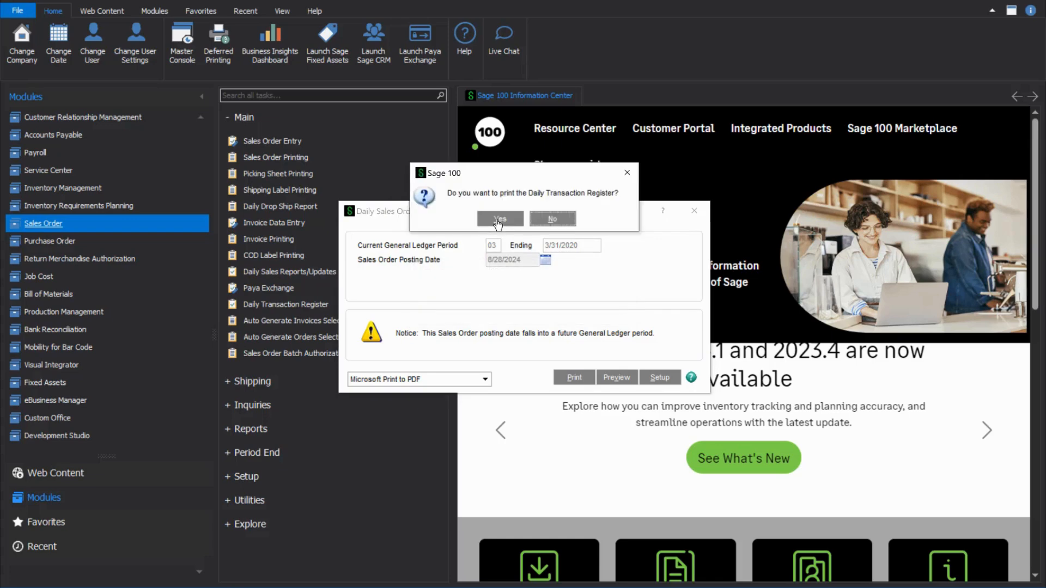
pyautogui.click(551, 219)
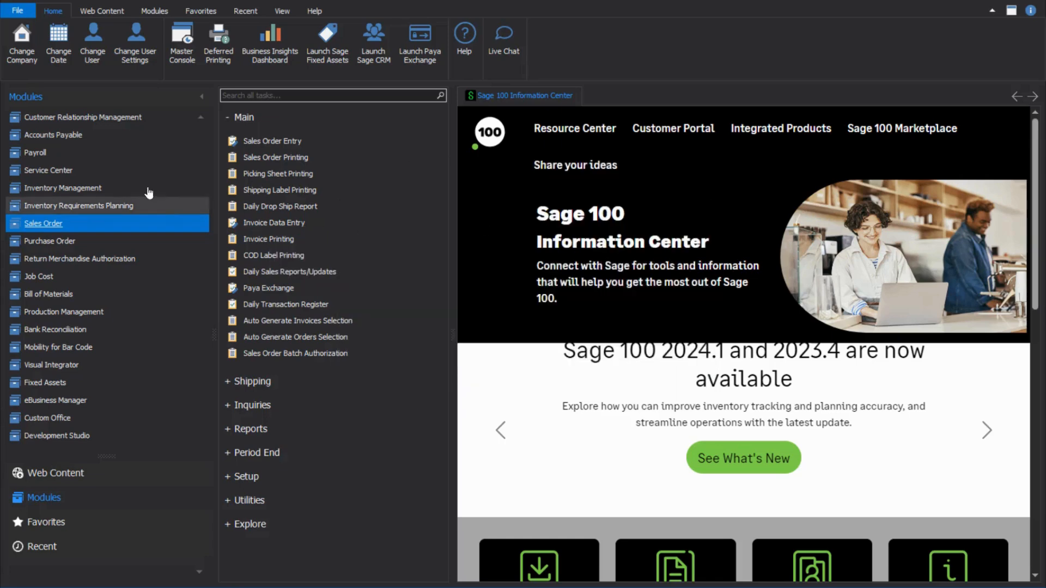
# - Open the Service Center service item record for item 100-A, serial number DEMO123, and check its invoice date and number
pyautogui.click(94, 175)
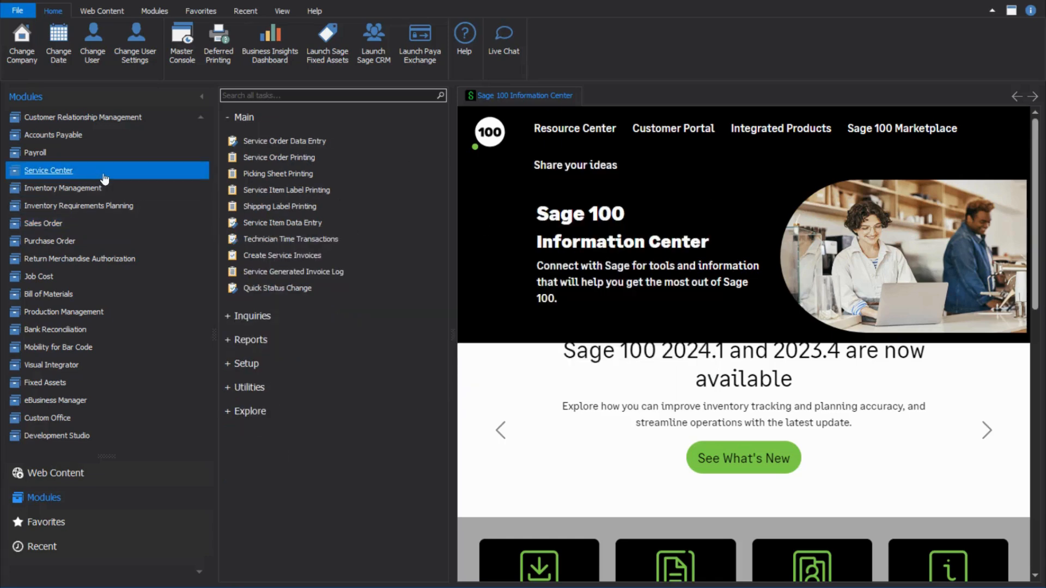
pyautogui.click(243, 364)
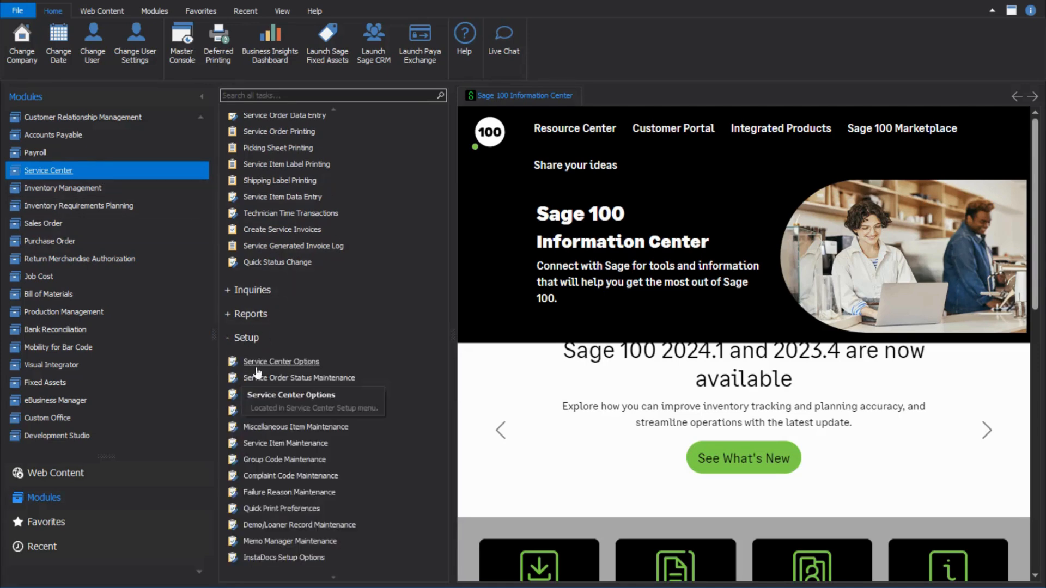
pyautogui.click(270, 448)
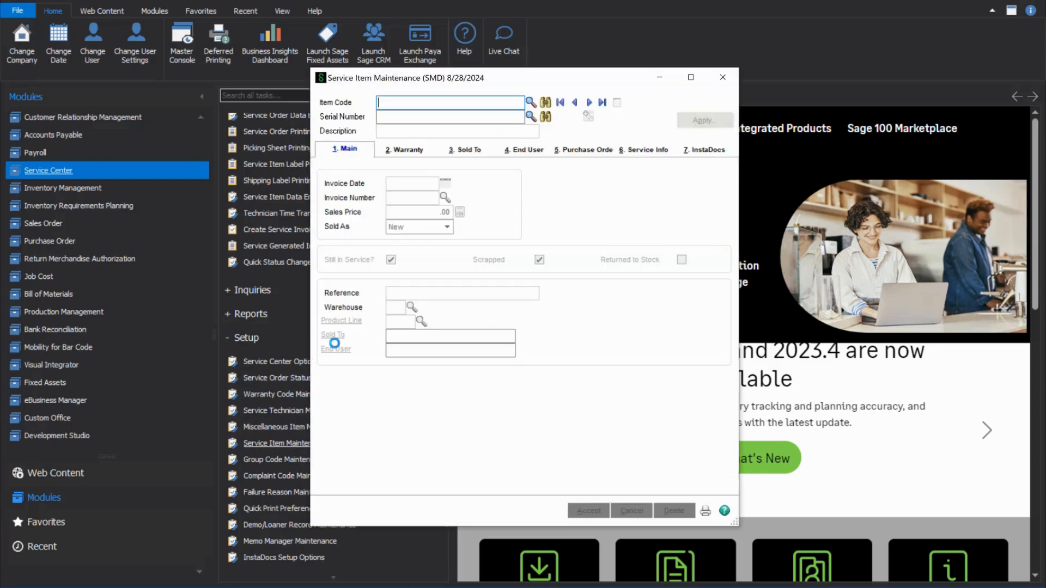
pyautogui.click(530, 102)
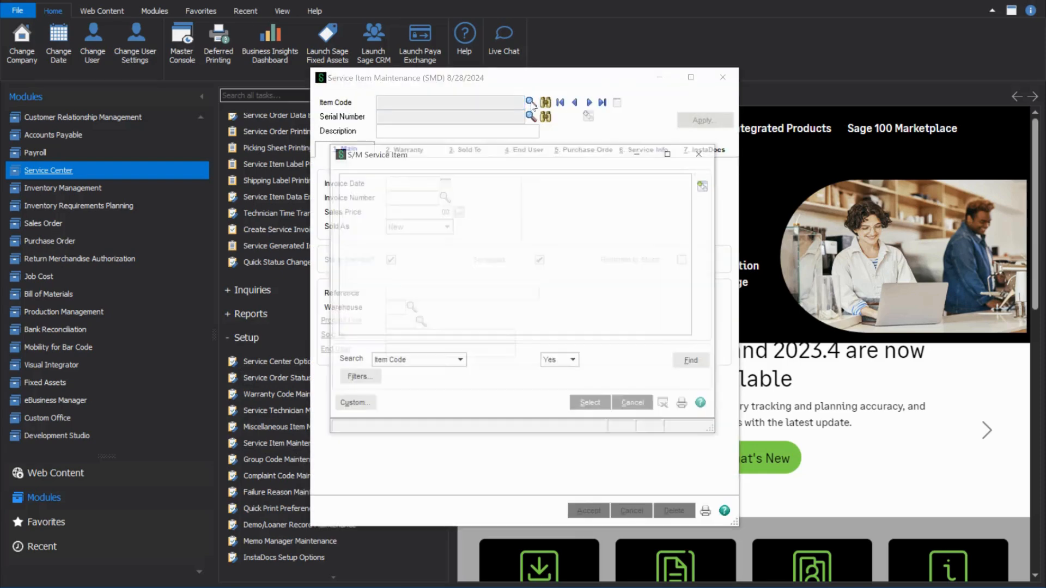
pyautogui.scroll(-2, 451, 272)
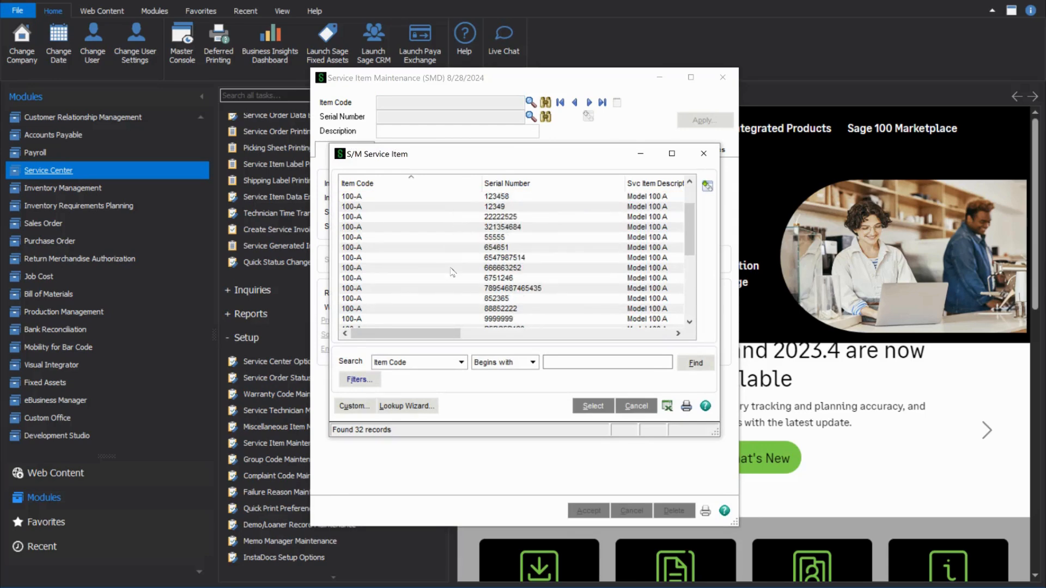
pyautogui.scroll(-2, 451, 273)
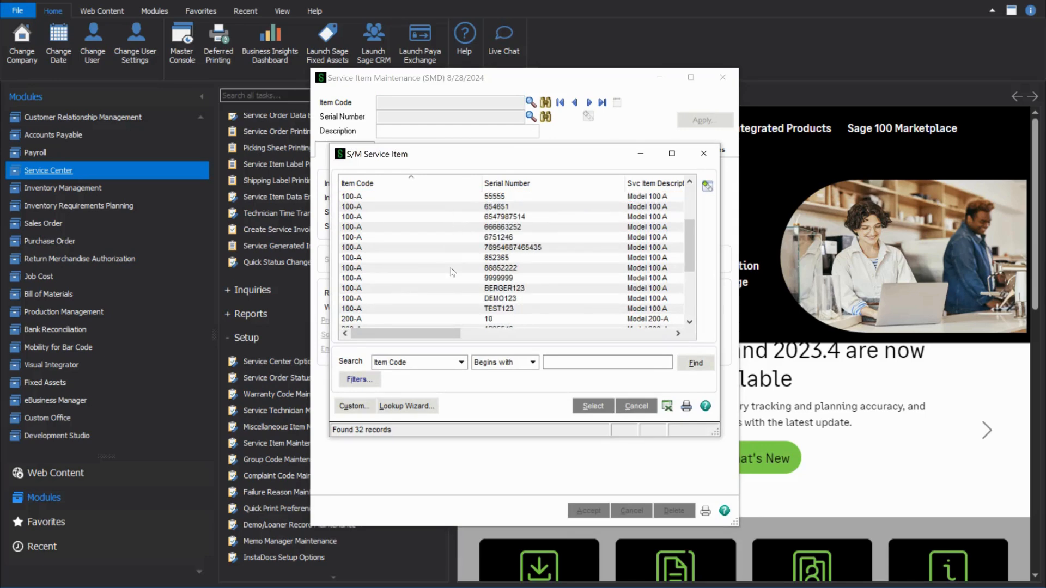
pyautogui.click(484, 300)
pyautogui.doubleClick(483, 300)
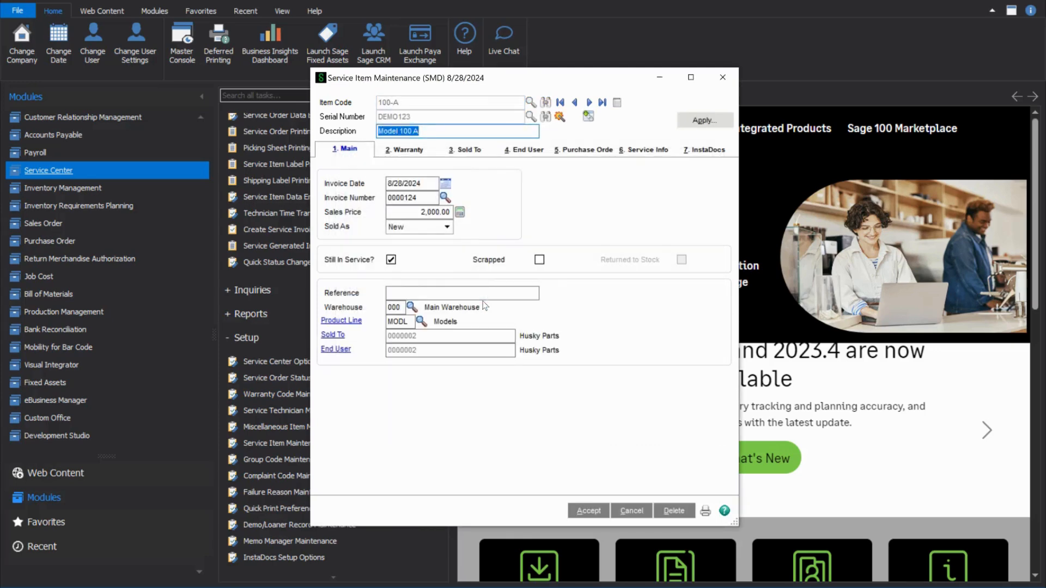
pyautogui.click(405, 184)
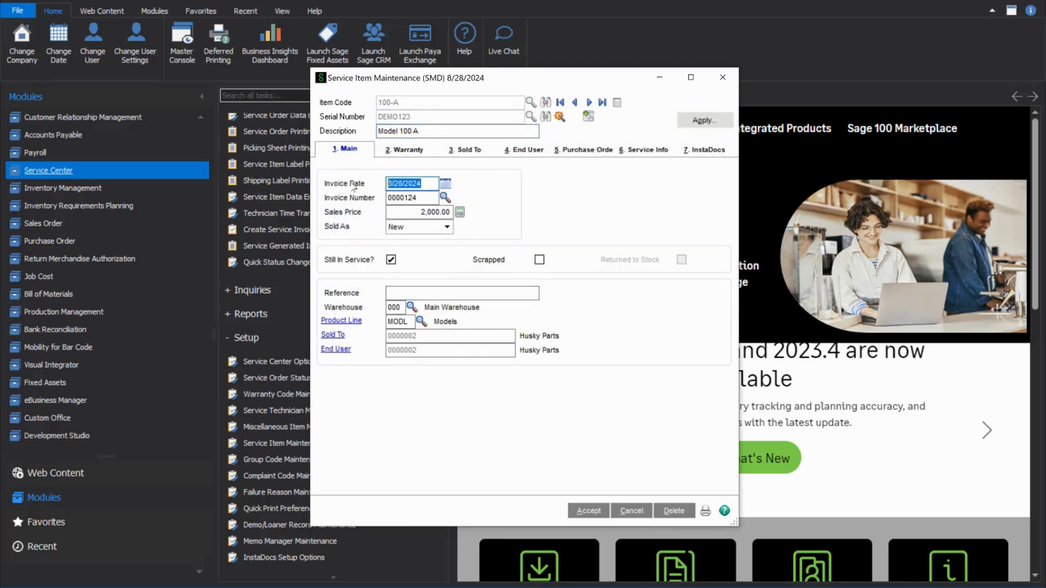
pyautogui.click(423, 200)
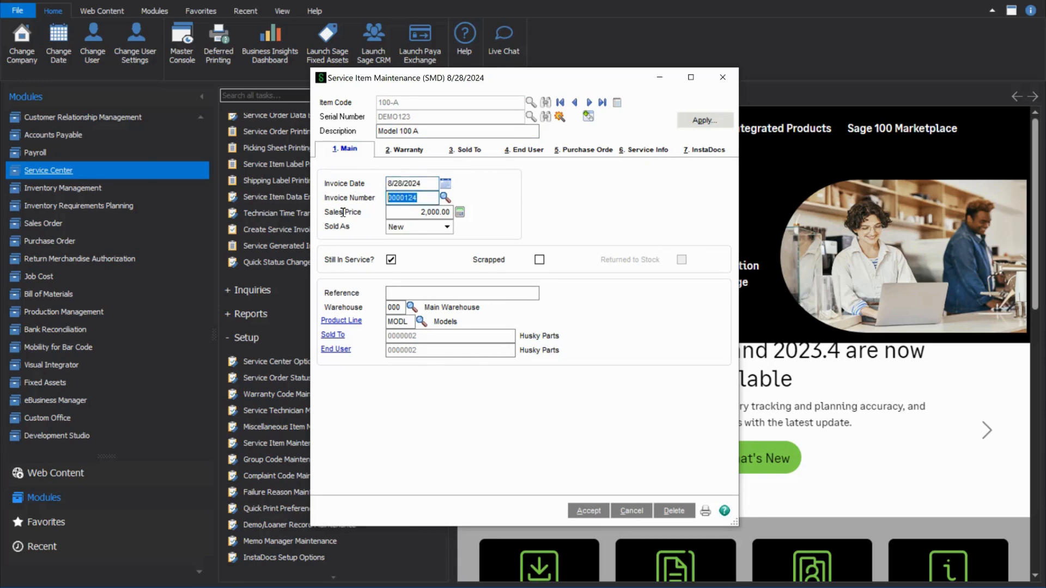
# - Review the original and extended warranty codes and their start and end dates on the DEMO123 service item
pyautogui.click(405, 152)
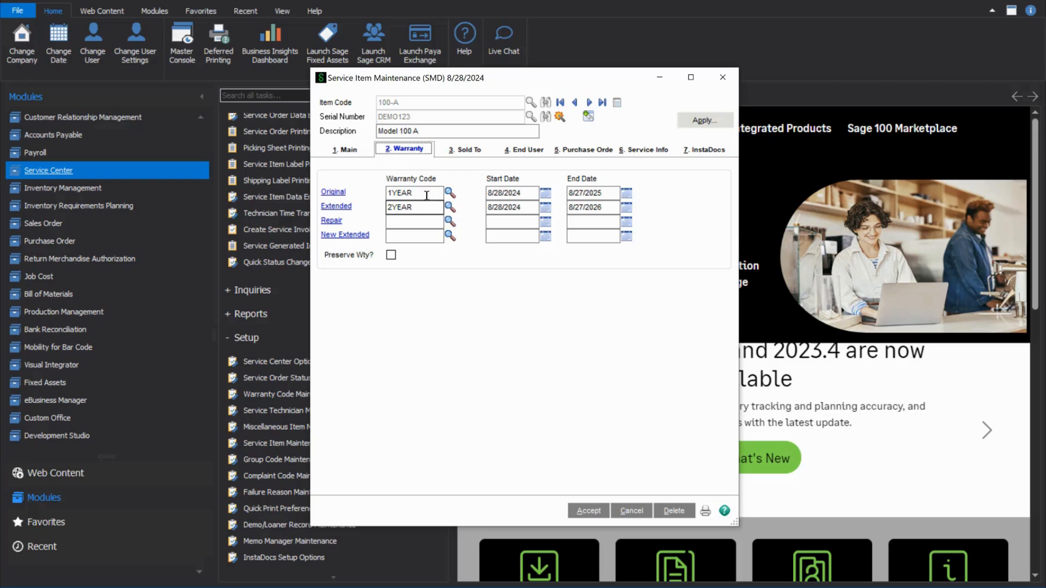
pyautogui.click(426, 193)
pyautogui.click(426, 193)
pyautogui.click(420, 207)
# - Compare the sold-to and end-user customer details of the DEMO123 service item
pyautogui.click(464, 156)
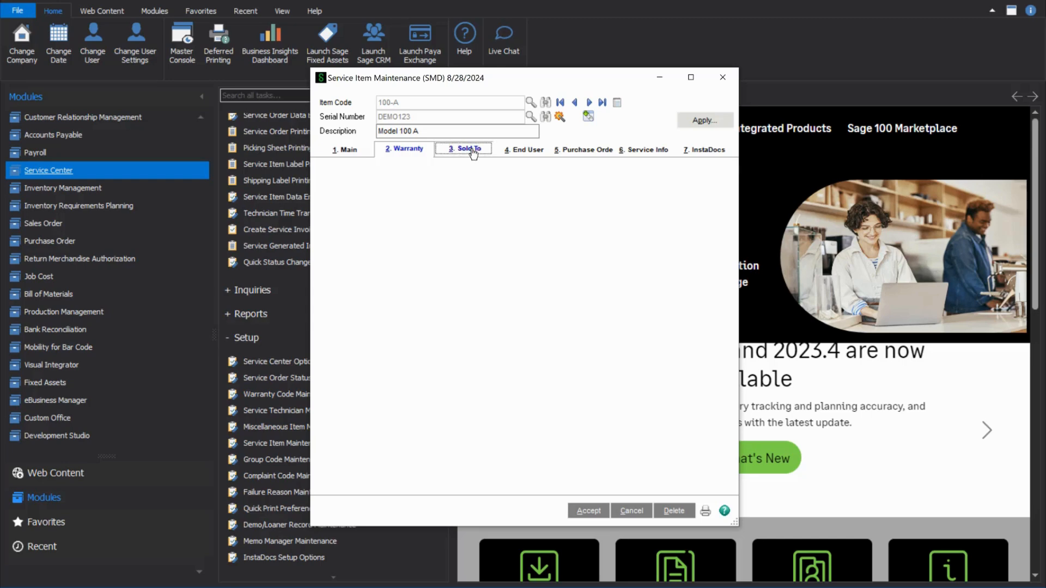
pyautogui.click(517, 153)
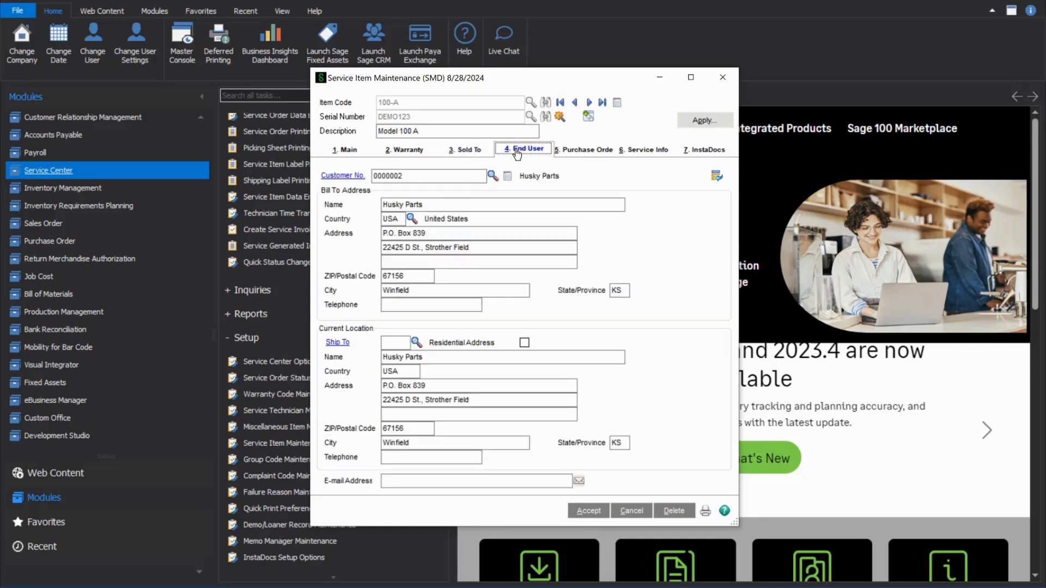
pyautogui.click(469, 151)
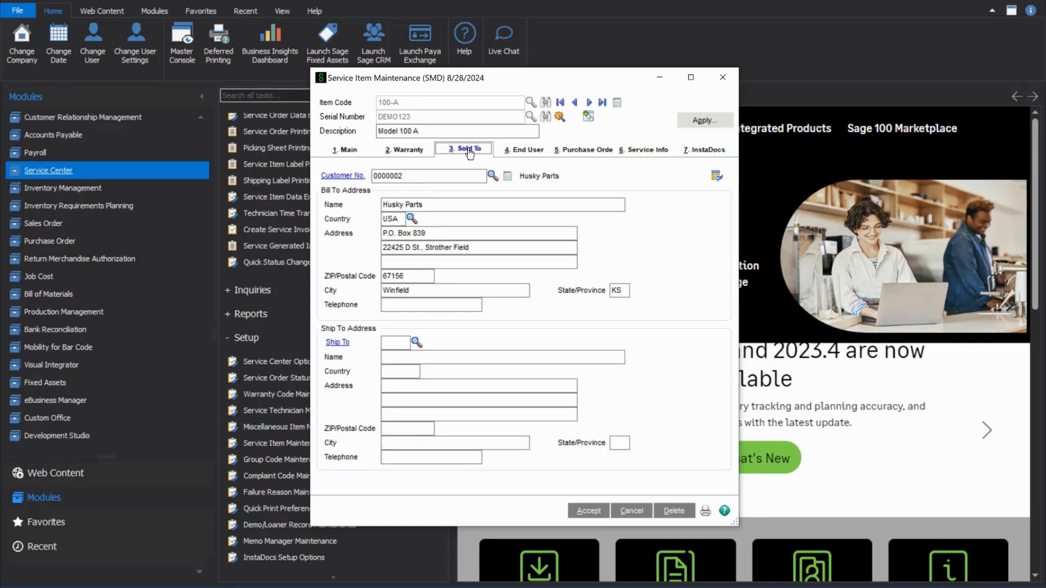
# - Change the service item's end user to John Deere and save the record
pyautogui.click(514, 153)
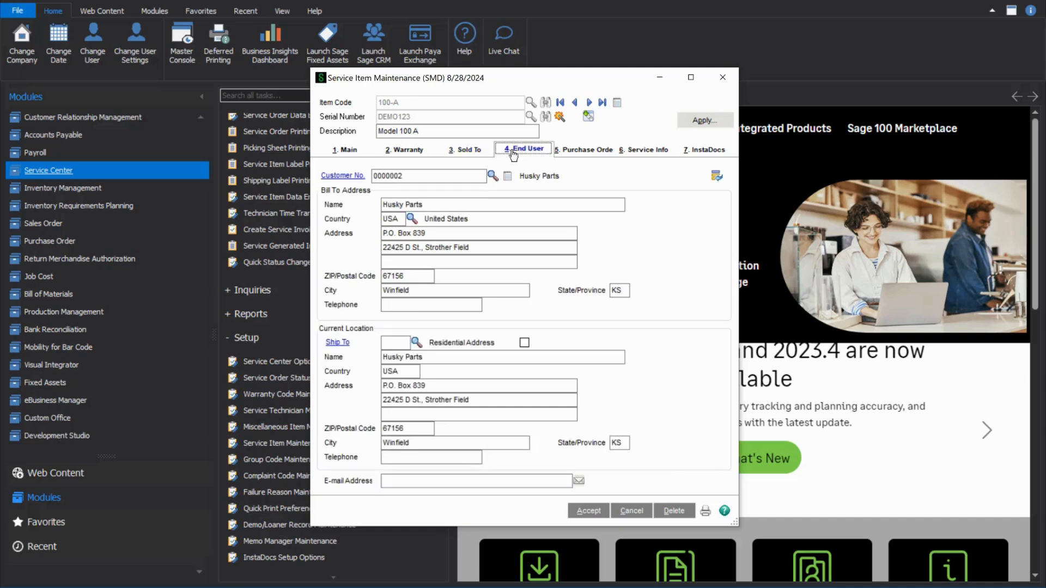
pyautogui.click(492, 177)
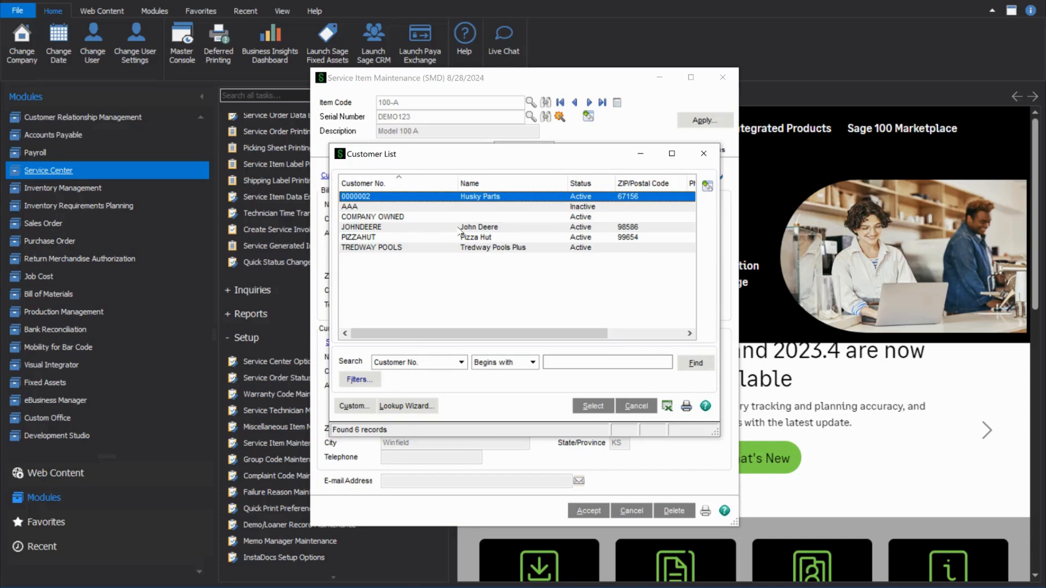
pyautogui.doubleClick(460, 228)
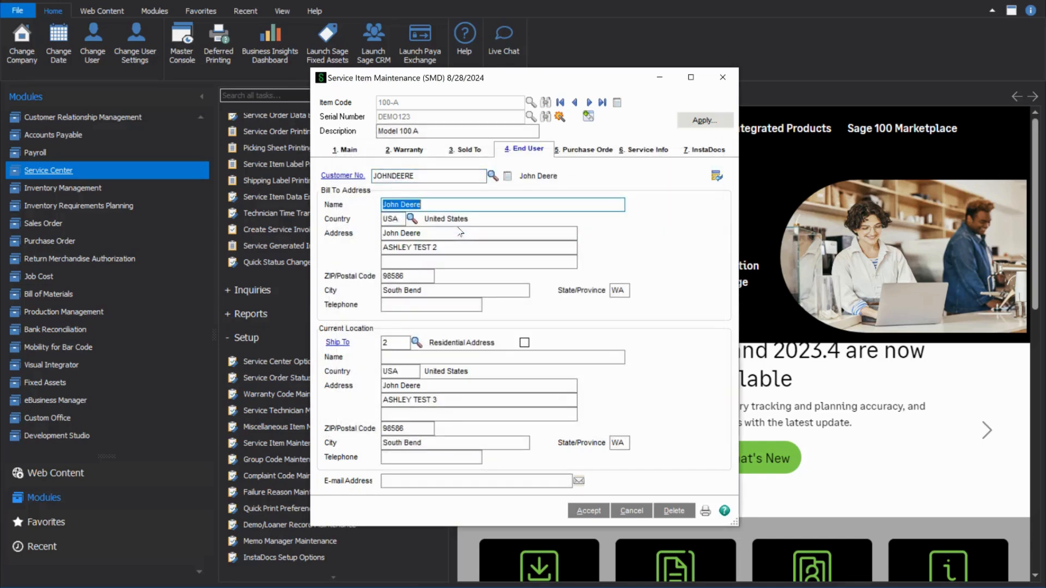
pyautogui.click(631, 509)
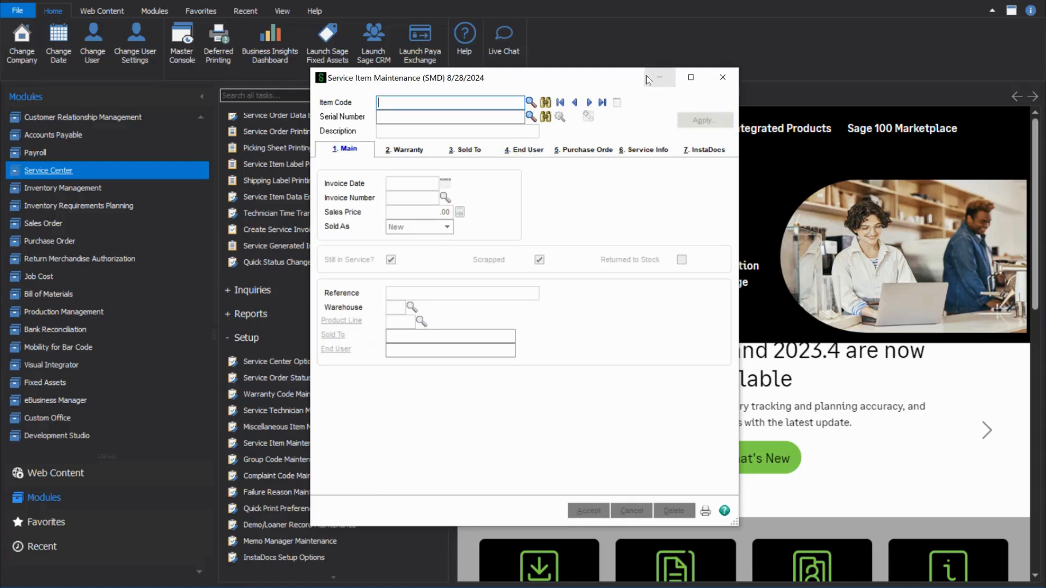
# - Reopen the service item record for serial number DEMO123 and review its prior owner history
pyautogui.click(574, 102)
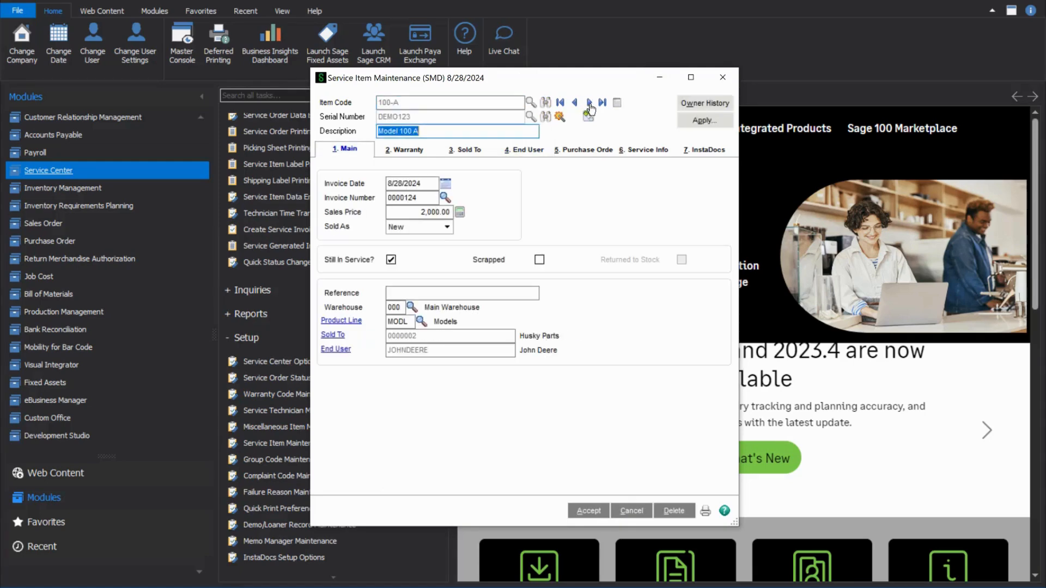
pyautogui.click(711, 105)
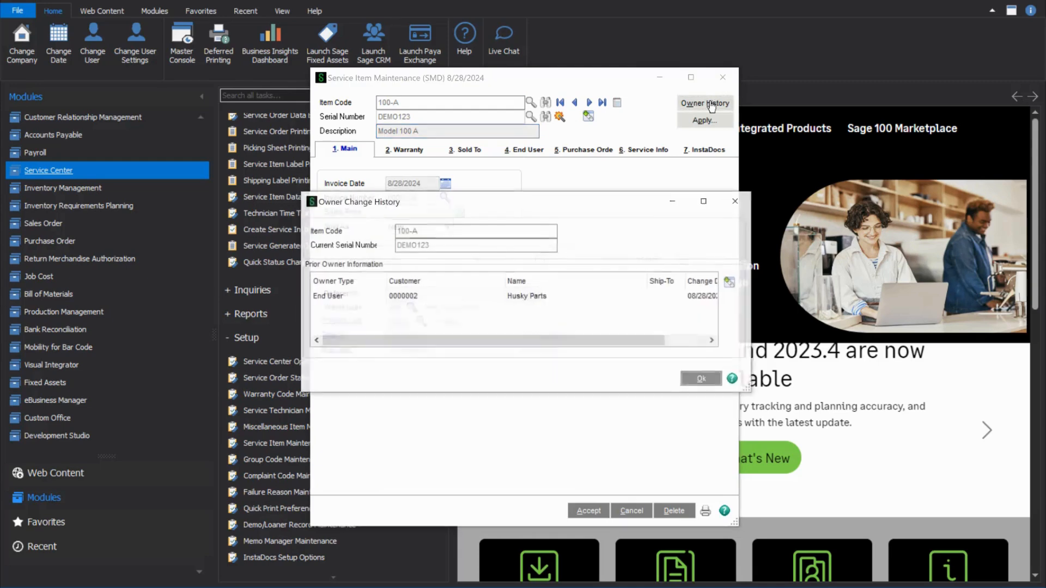
pyautogui.click(407, 299)
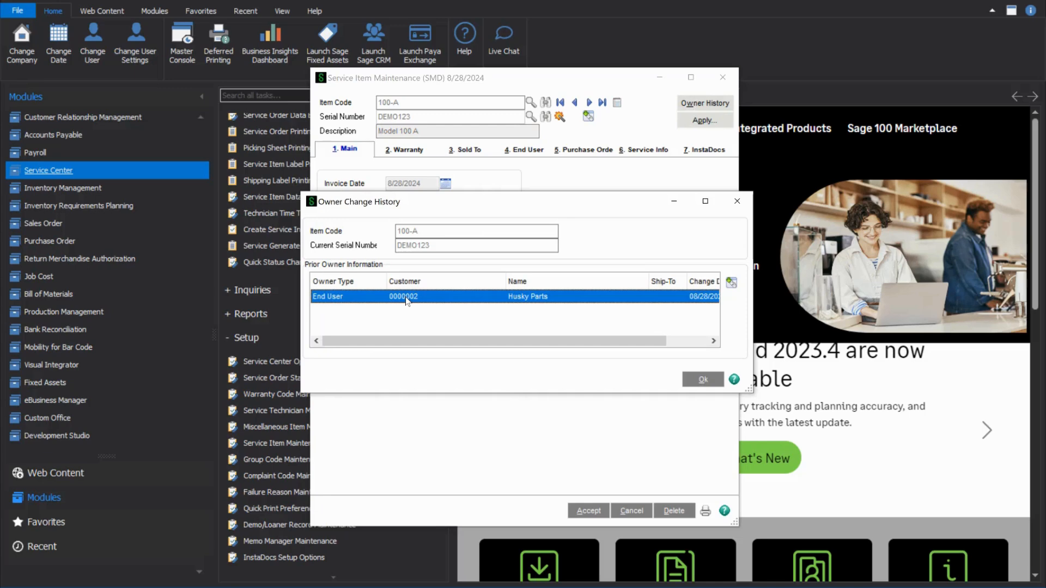
pyautogui.click(737, 201)
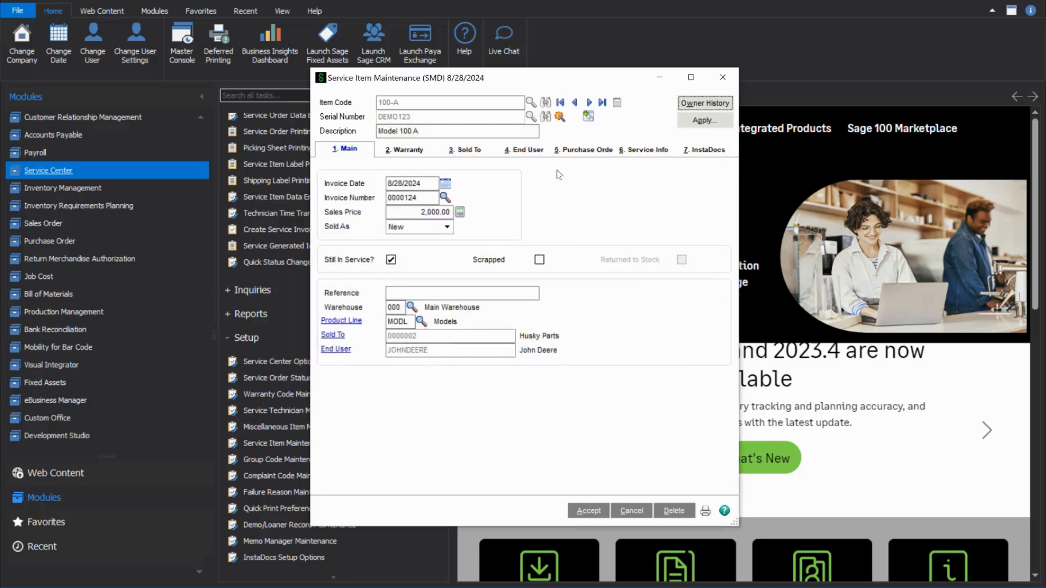
# - Review the end-user details, purchase order details and service order history of the DEMO123 service item
pyautogui.click(513, 151)
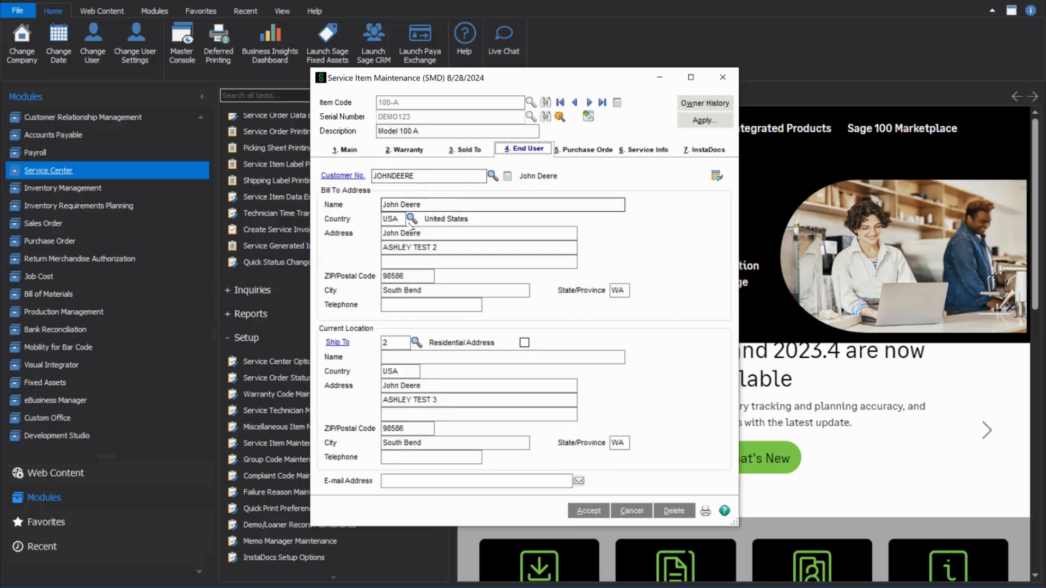
pyautogui.click(581, 152)
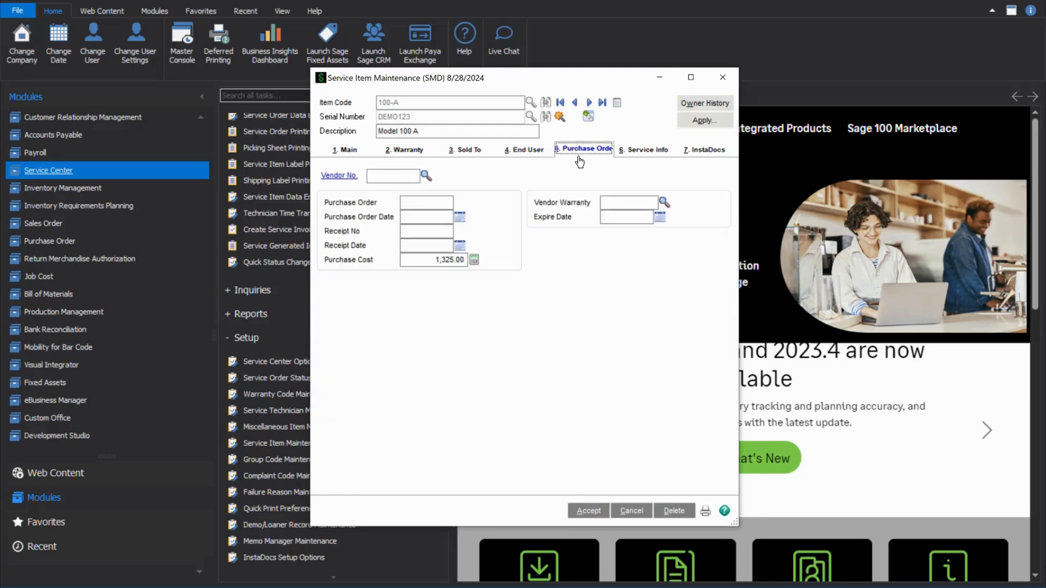
pyautogui.click(645, 155)
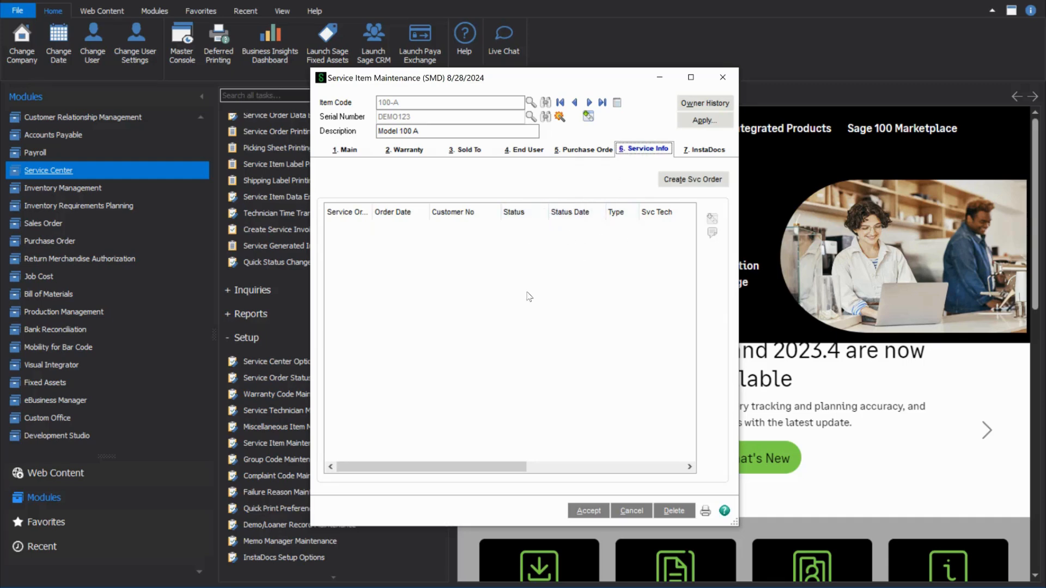
# - Look up the service history of serial number BERGER123 and inspect its existing service order
pyautogui.click(576, 103)
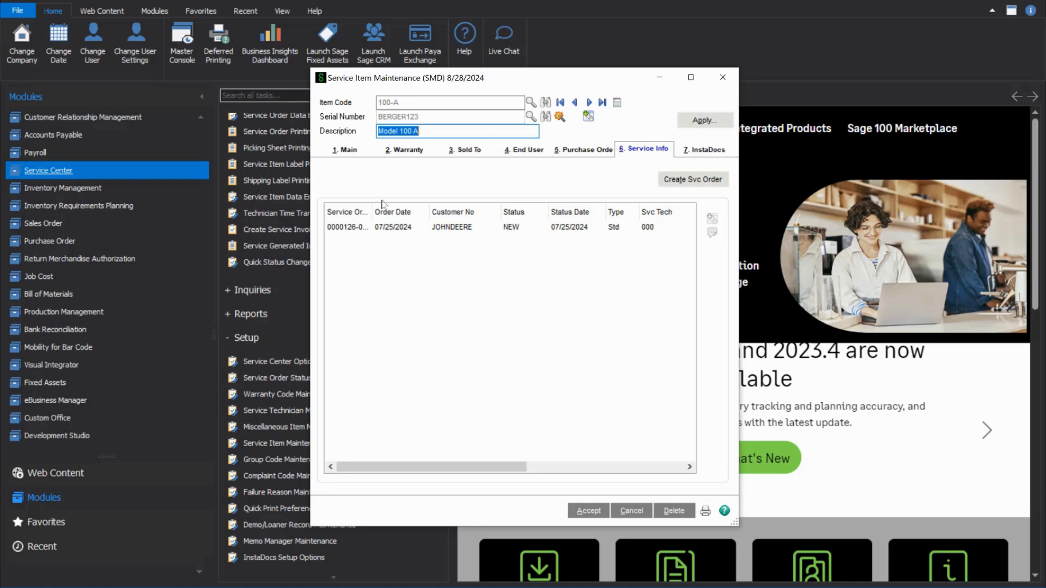
pyautogui.click(473, 231)
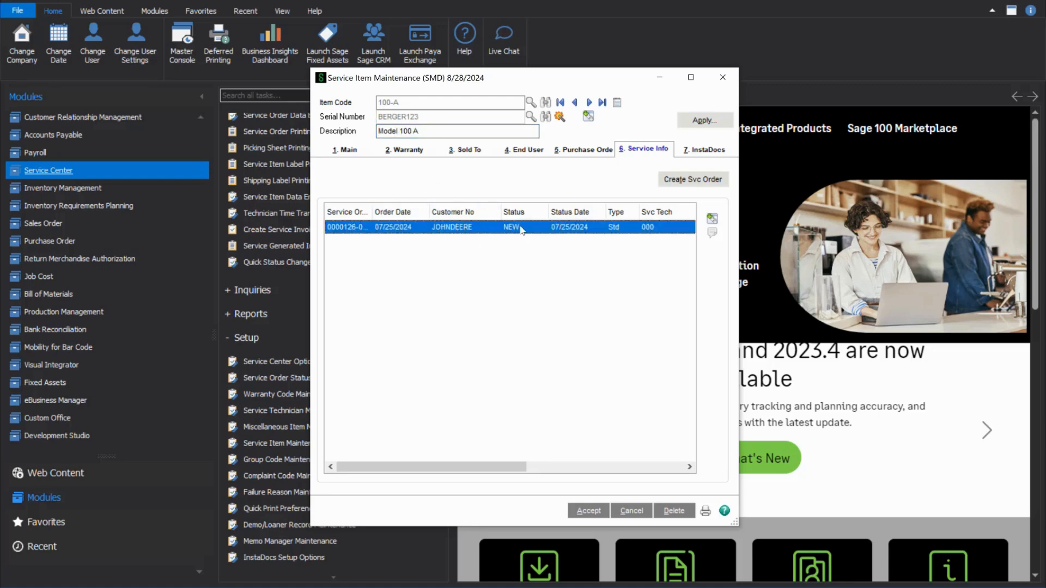
pyautogui.doubleClick(551, 231)
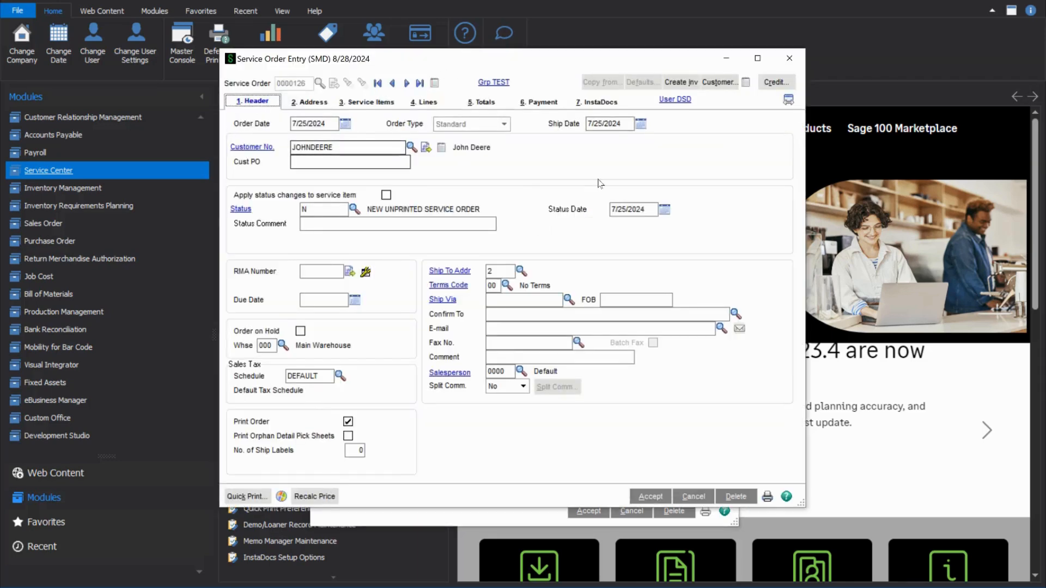
pyautogui.click(790, 58)
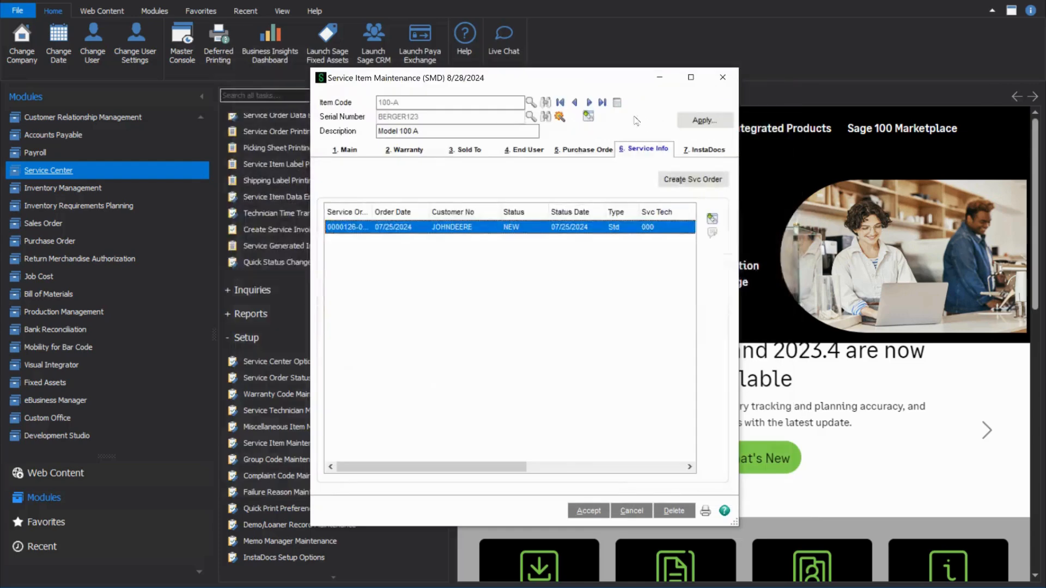
# - Return to serial number DEMO123, check its document directory, and create a Standard service order for it
pyautogui.click(590, 103)
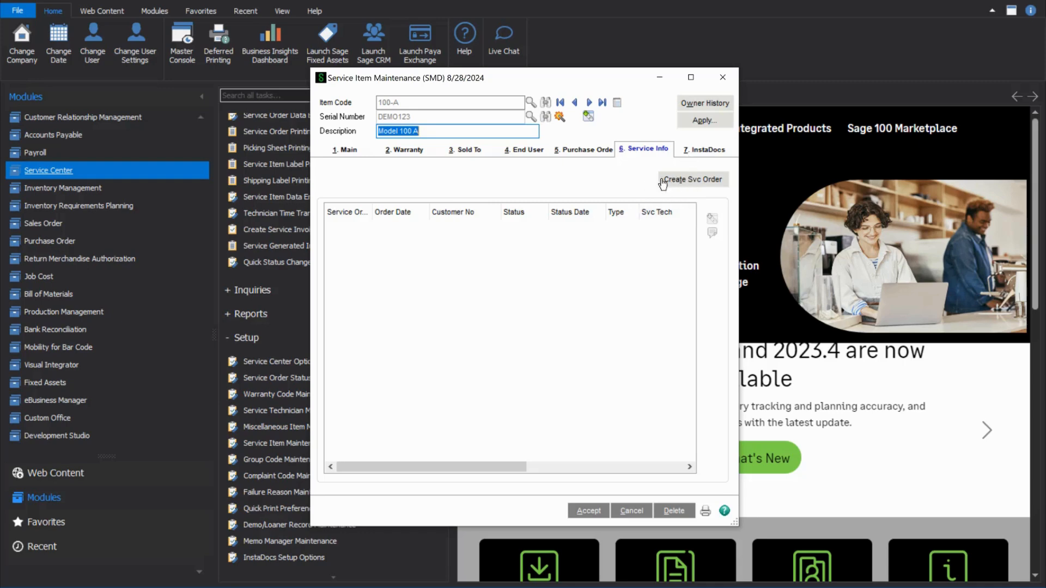
pyautogui.click(701, 152)
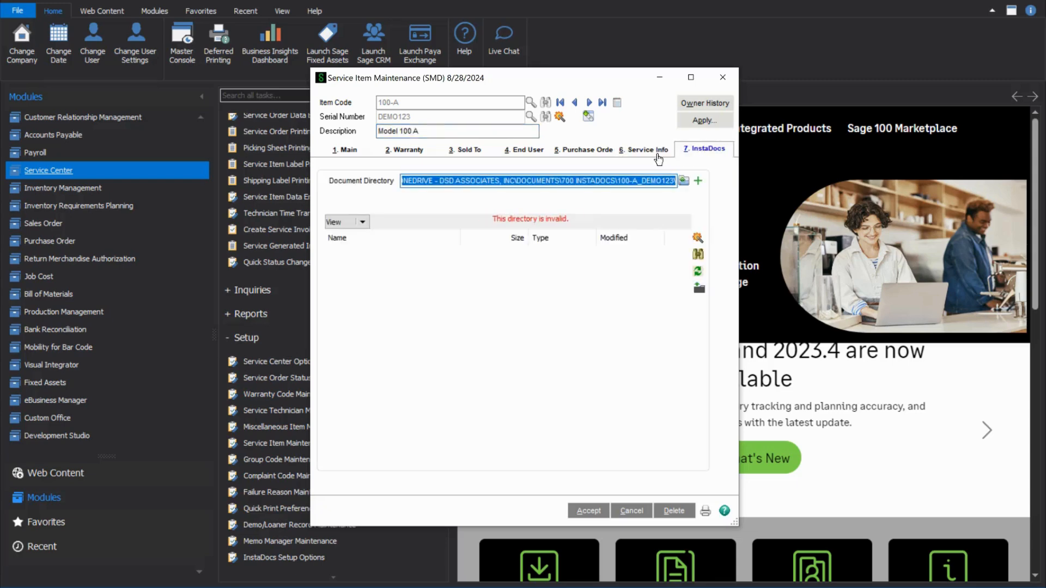
pyautogui.click(649, 154)
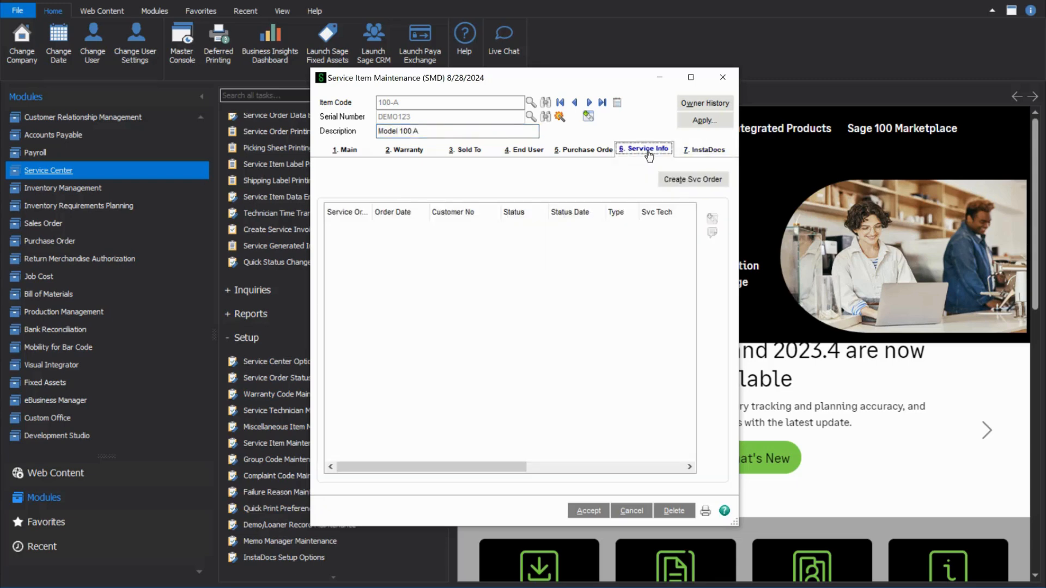
pyautogui.click(680, 181)
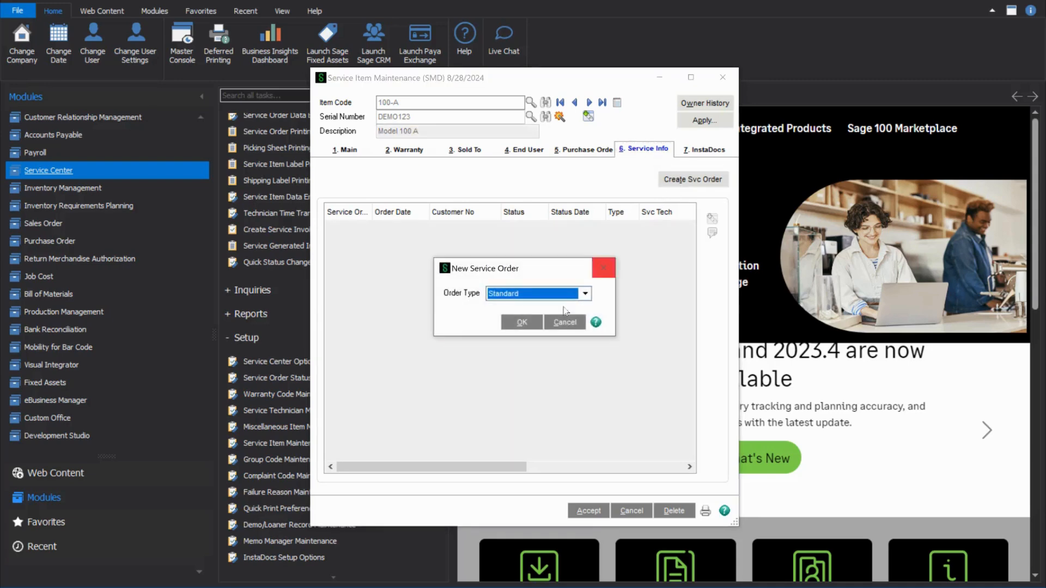
pyautogui.click(524, 323)
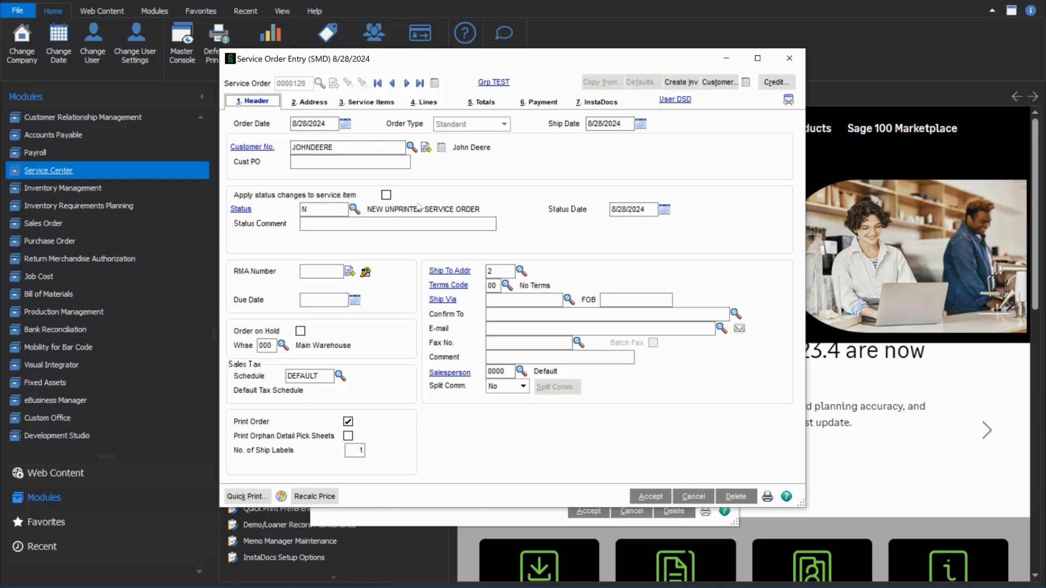
# - Check the customer on the new service order and review the available service order status codes
pyautogui.click(345, 149)
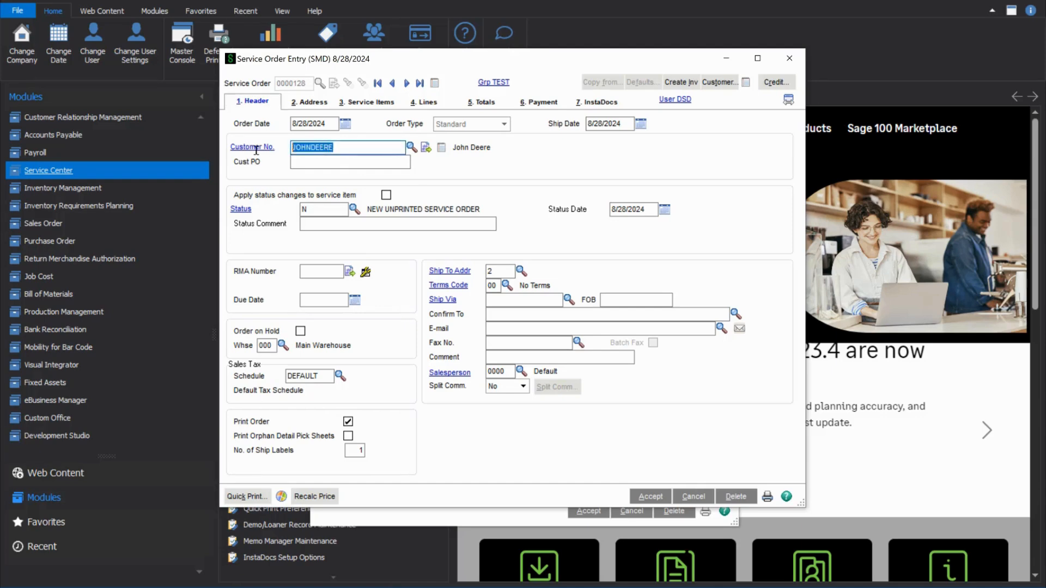
pyautogui.click(242, 210)
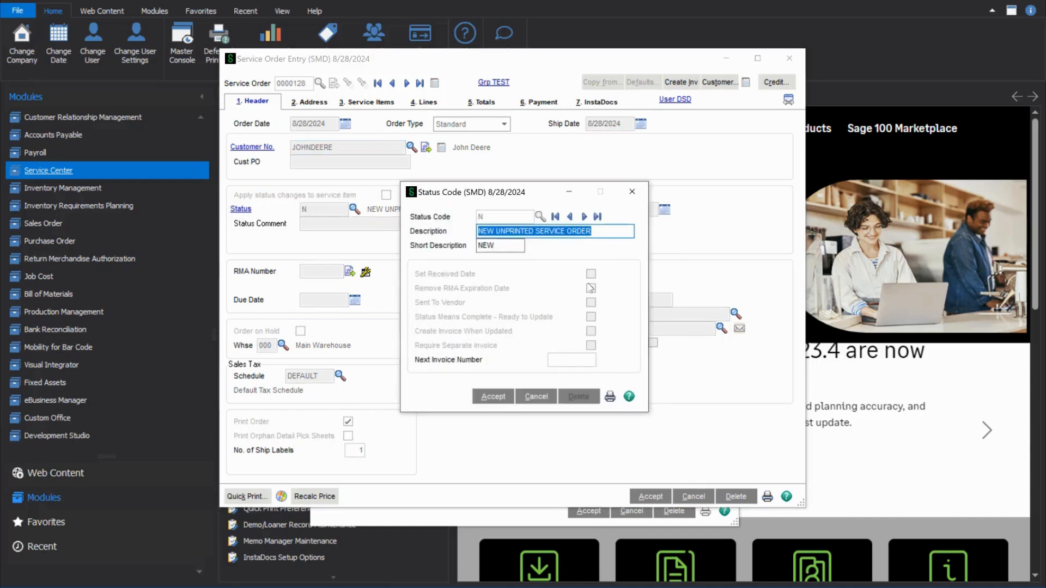
pyautogui.click(529, 398)
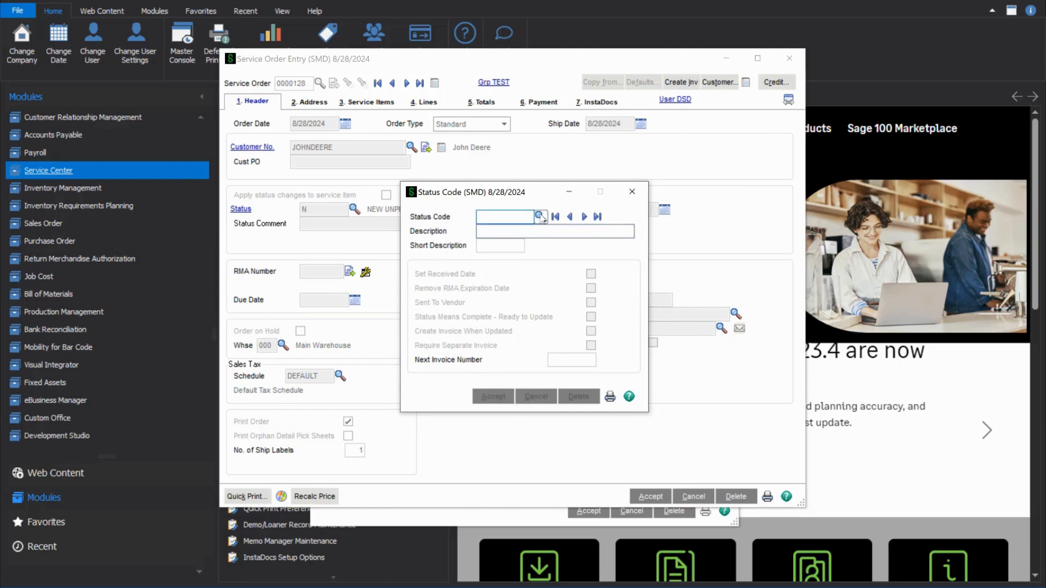
pyautogui.click(540, 217)
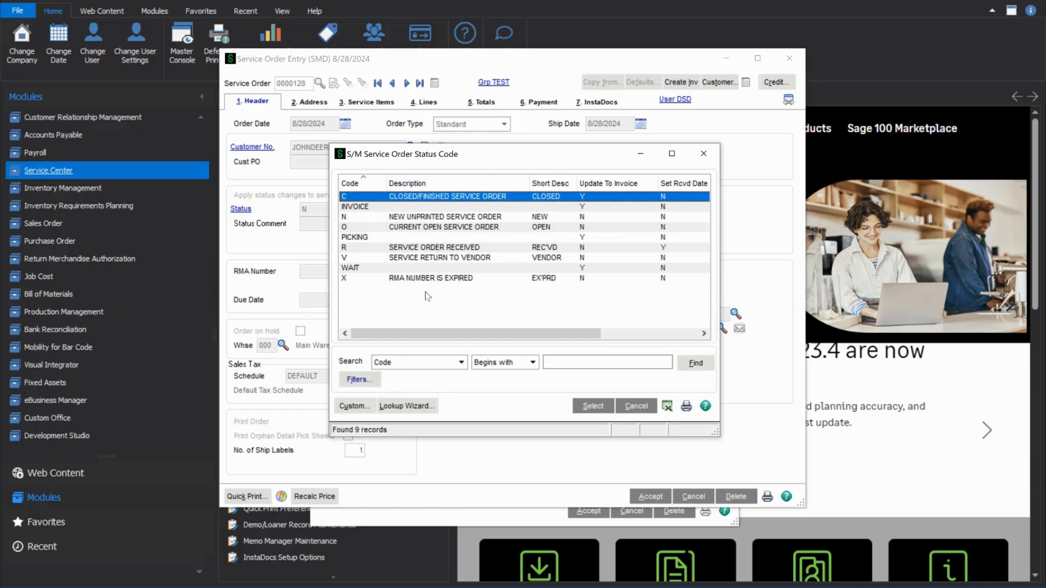
pyautogui.click(703, 153)
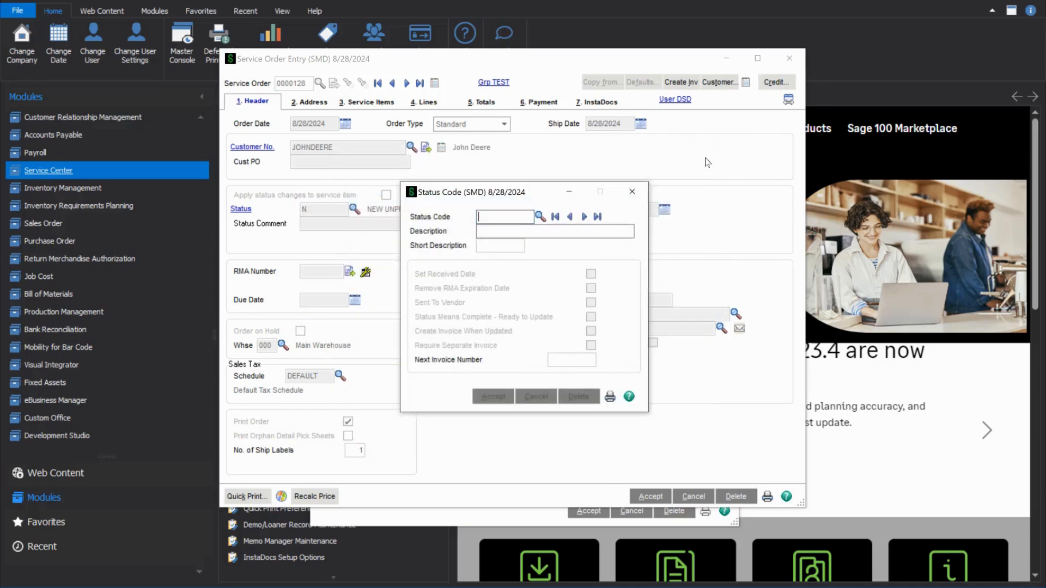
pyautogui.click(643, 194)
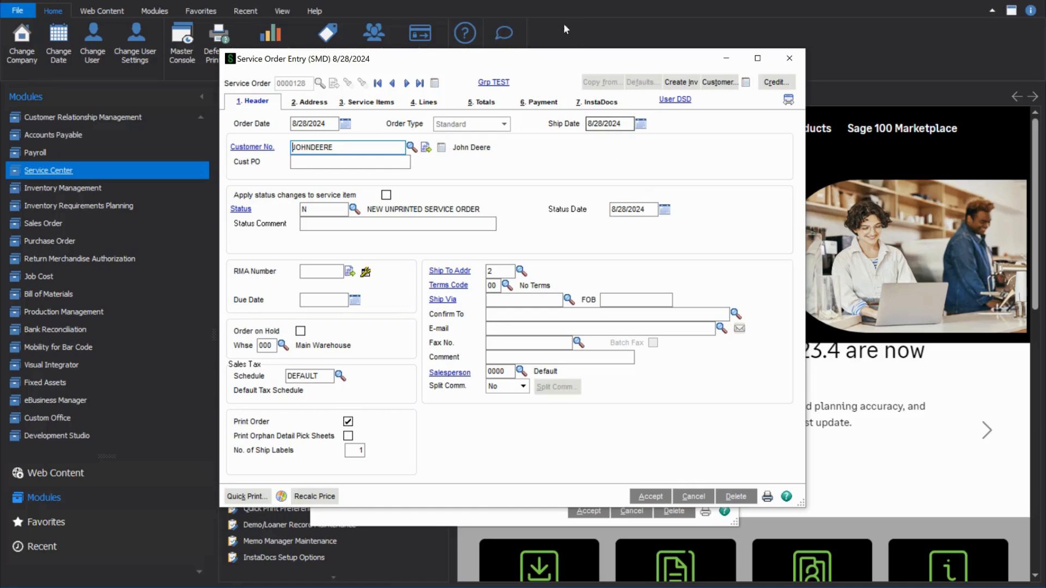
# - Review the new service order's service items and its bill-to and ship-to addresses
pyautogui.click(367, 107)
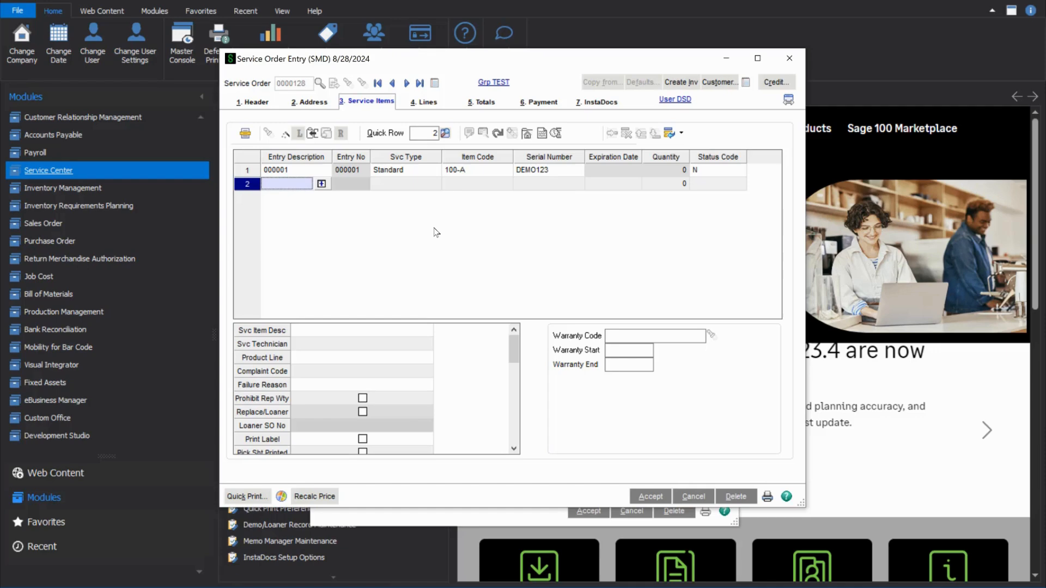
pyautogui.click(313, 104)
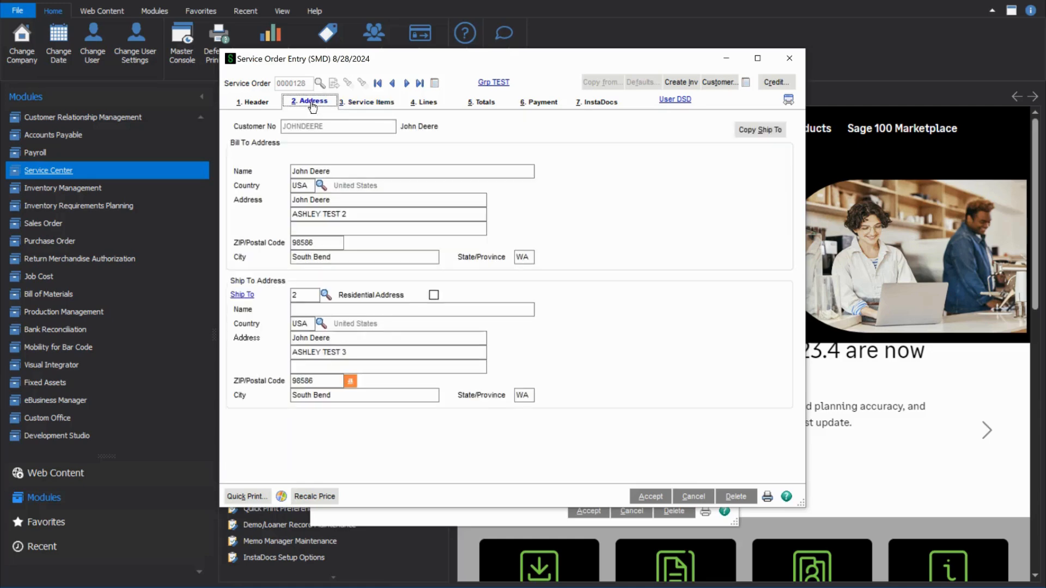
pyautogui.click(371, 107)
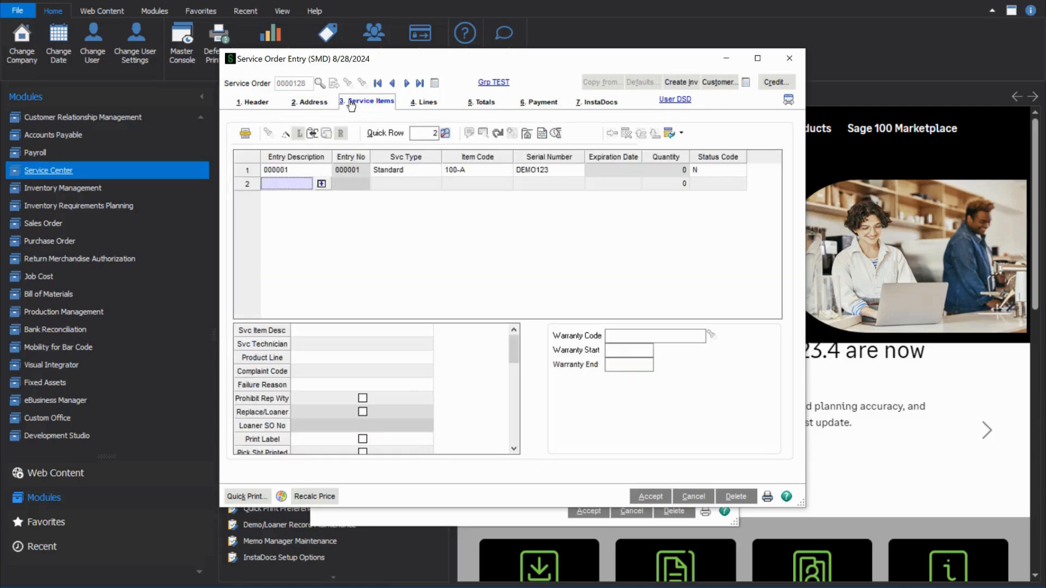
# - Examine the details of the DEMO123 service item entry and the fields for selecting a loaner item, without creating a loaner
pyautogui.click(476, 171)
pyautogui.click(554, 176)
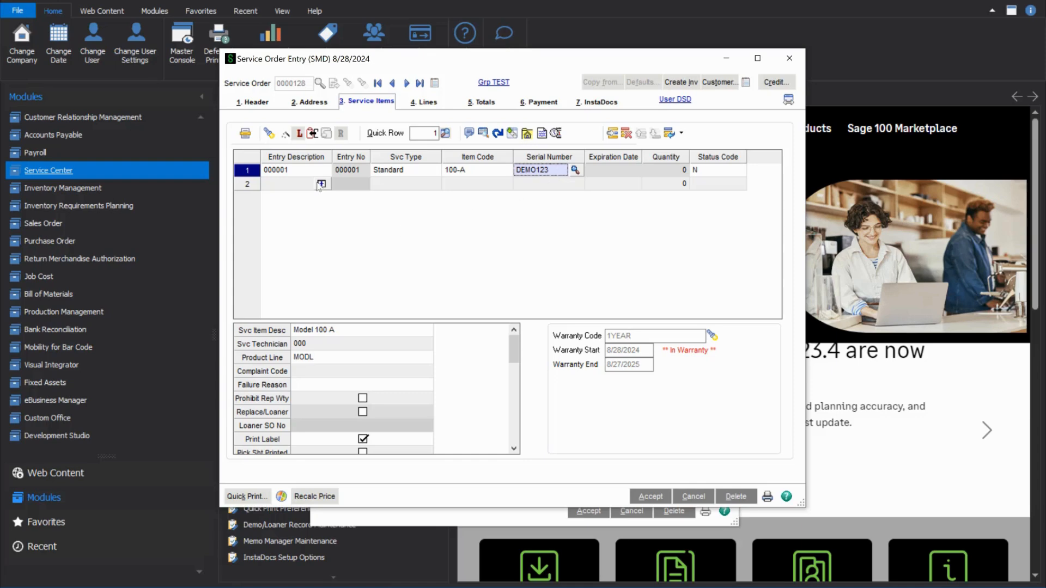
pyautogui.click(298, 136)
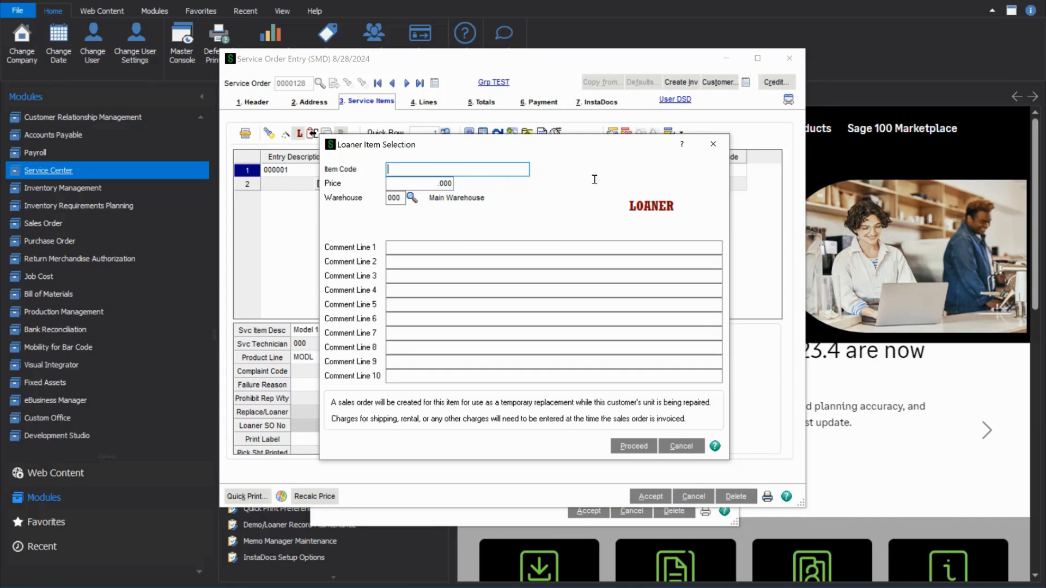
pyautogui.click(712, 146)
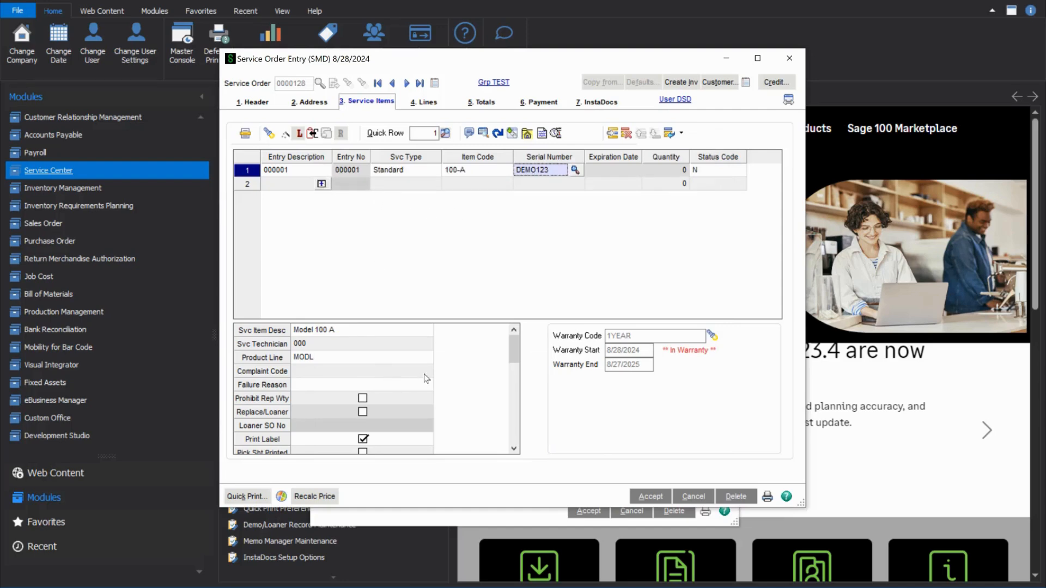
pyautogui.scroll(-5, 425, 376)
pyautogui.scroll(5, 424, 373)
# - Add the part BELT 100-A with an ordered quantity of 1 to the service order lines for DEMO123
pyautogui.click(428, 103)
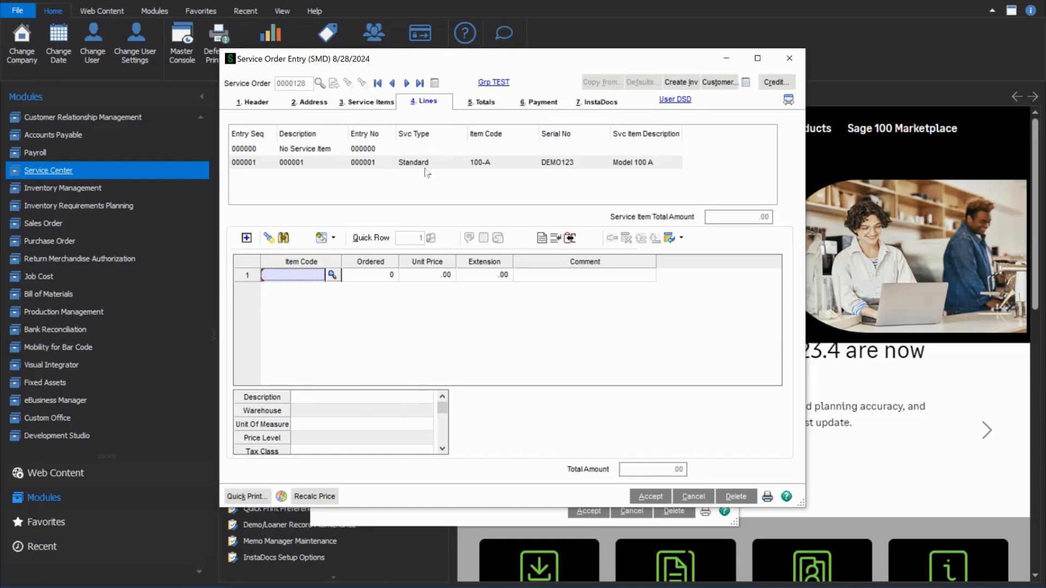
pyautogui.click(335, 277)
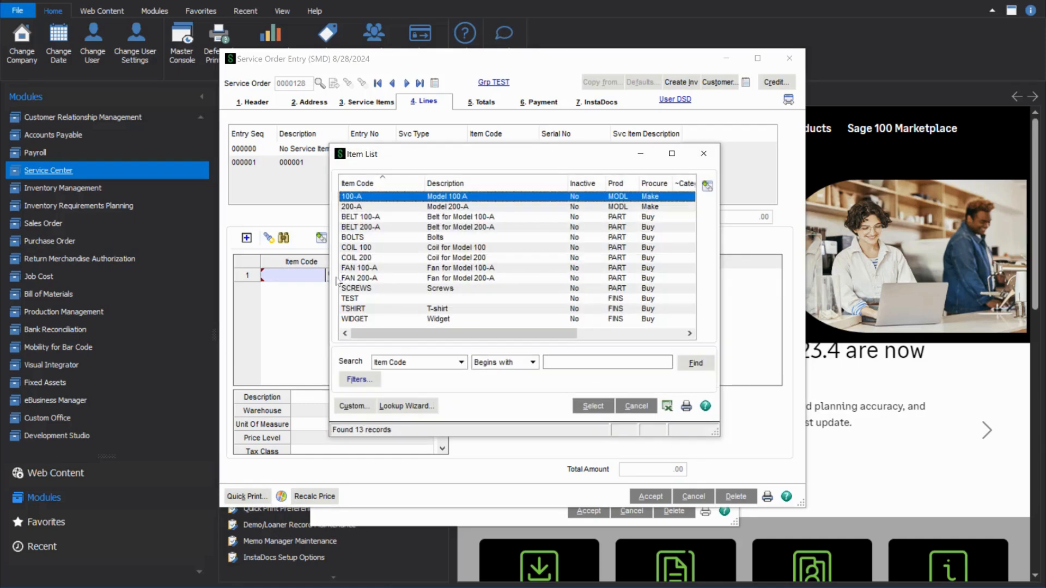
pyautogui.doubleClick(384, 218)
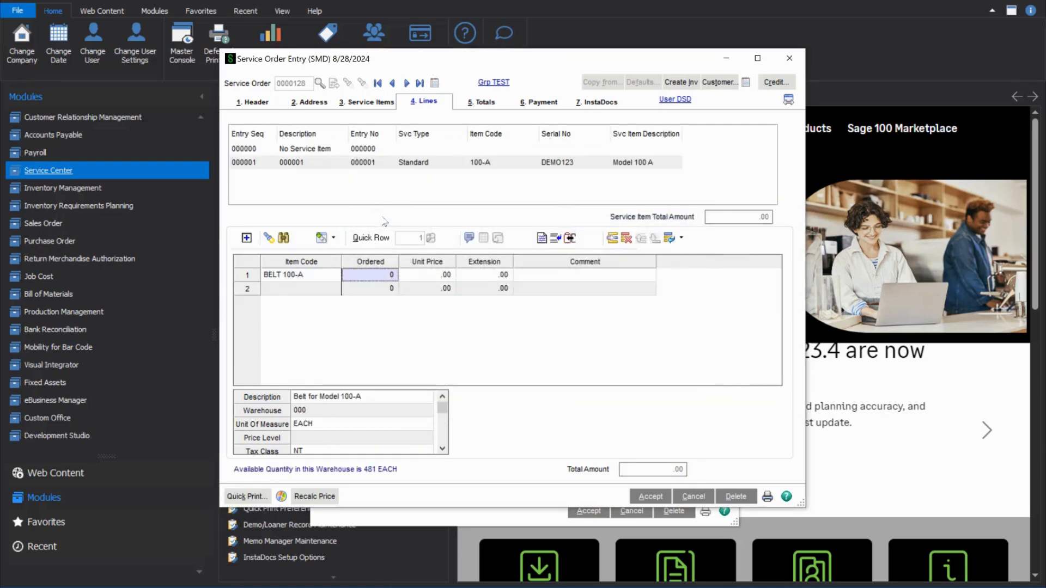
pyautogui.write('1')
pyautogui.press('Tab')
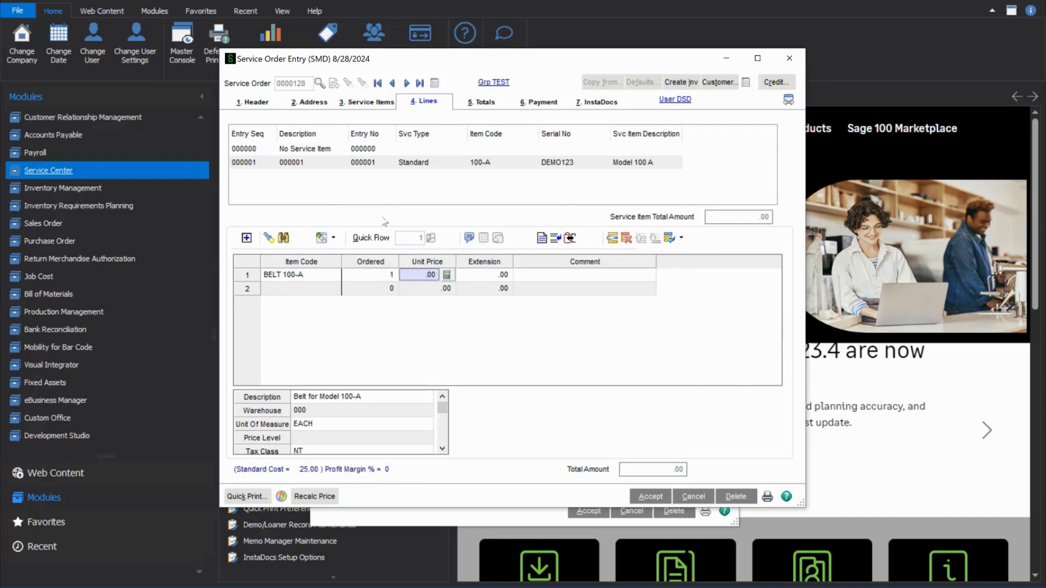
pyautogui.click(380, 278)
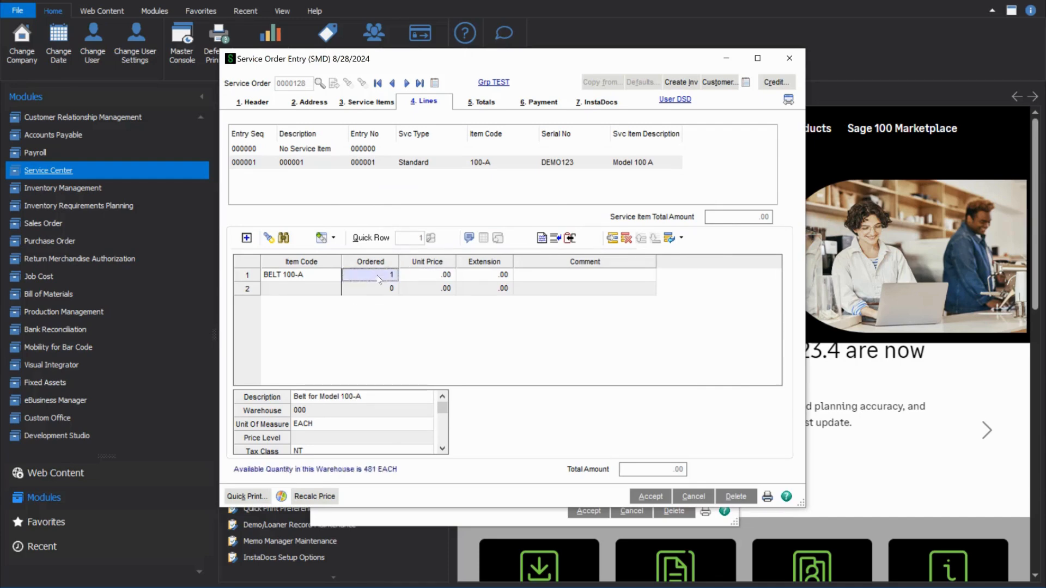
# - Add a /LABOR line with an ordered quantity of 5 to the same service item
pyautogui.click(300, 288)
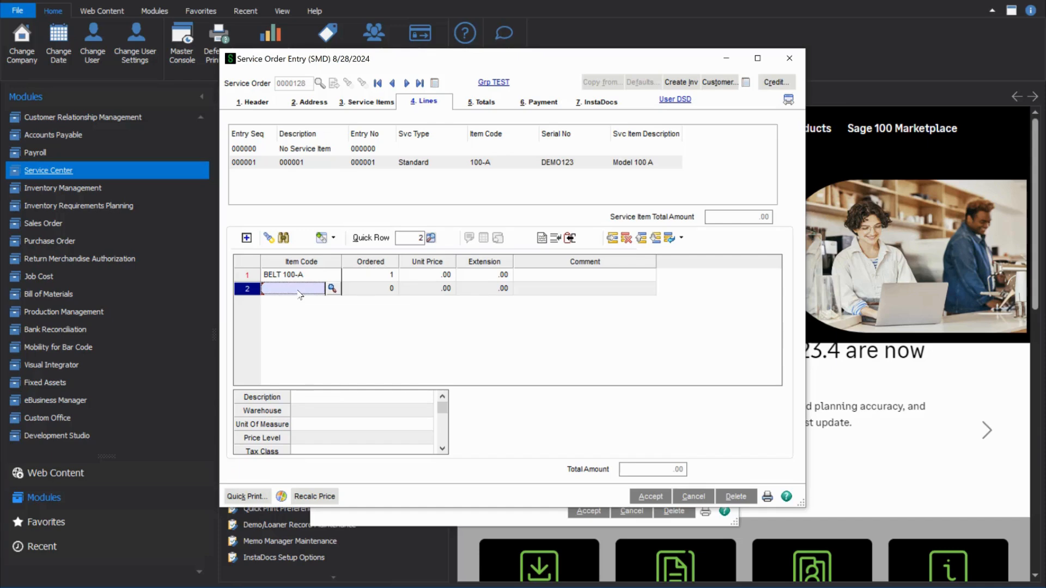
pyautogui.write('/LABOR')
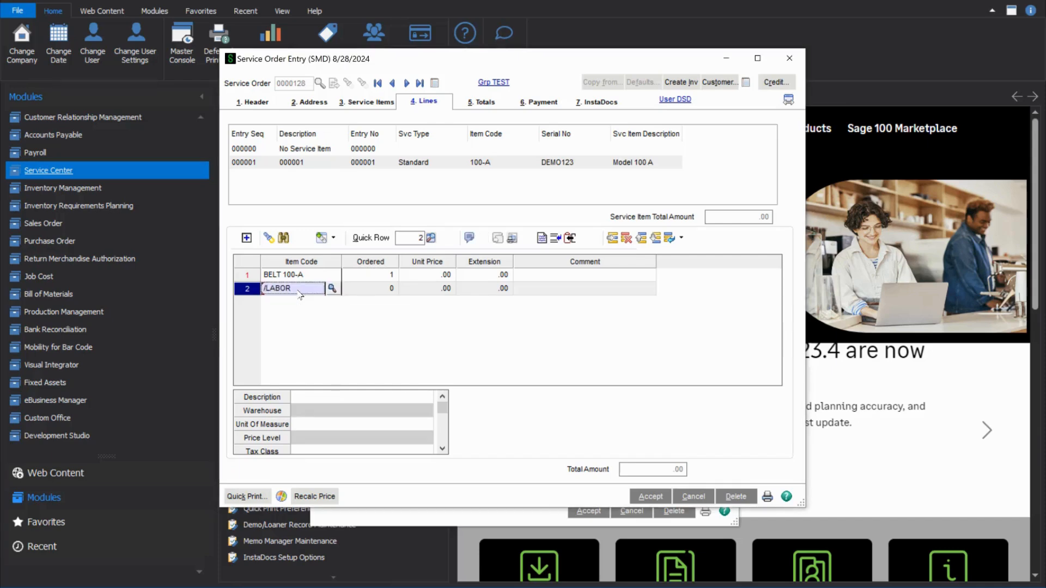
pyautogui.press('Tab')
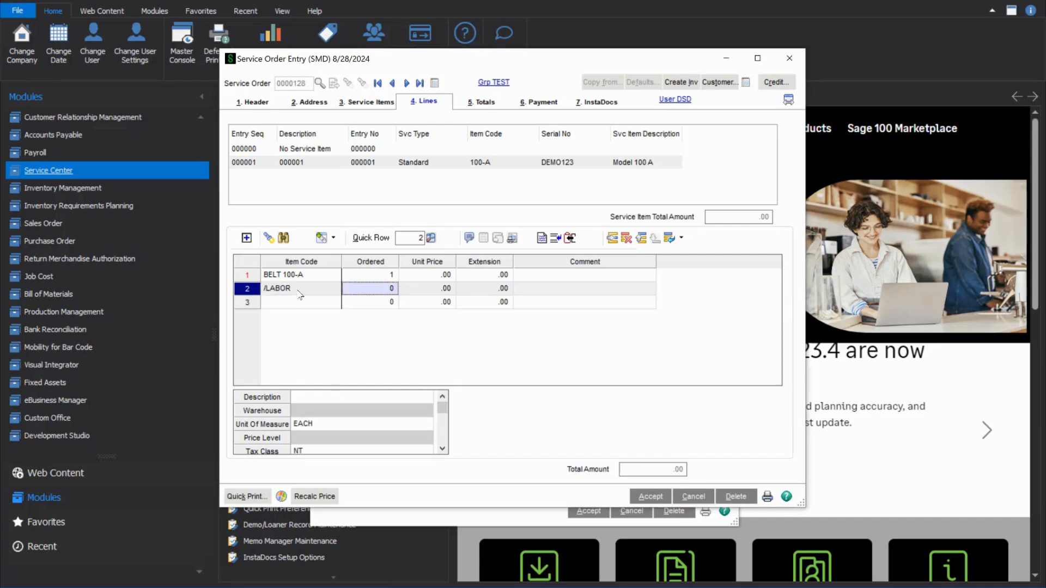
pyautogui.write('5')
pyautogui.press('Tab')
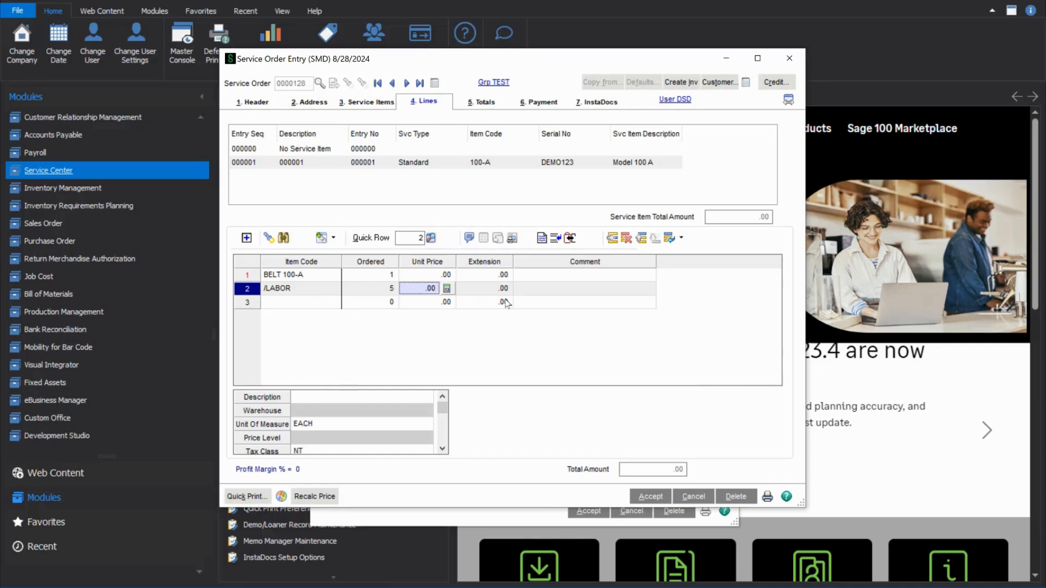
# - Check the warranty code, start date, end date and warranty status of the service item on the order
pyautogui.click(355, 106)
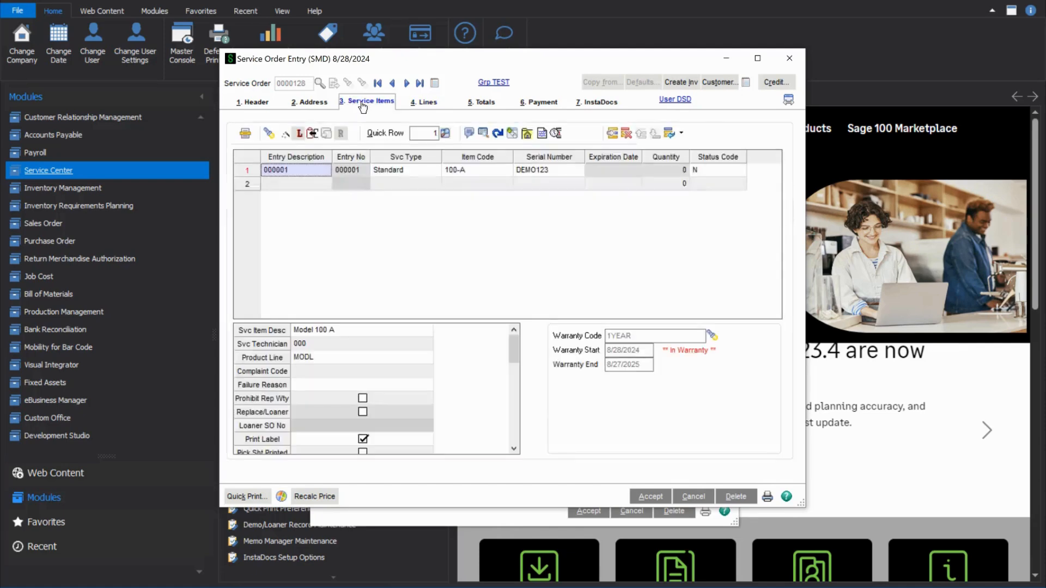
pyautogui.click(642, 336)
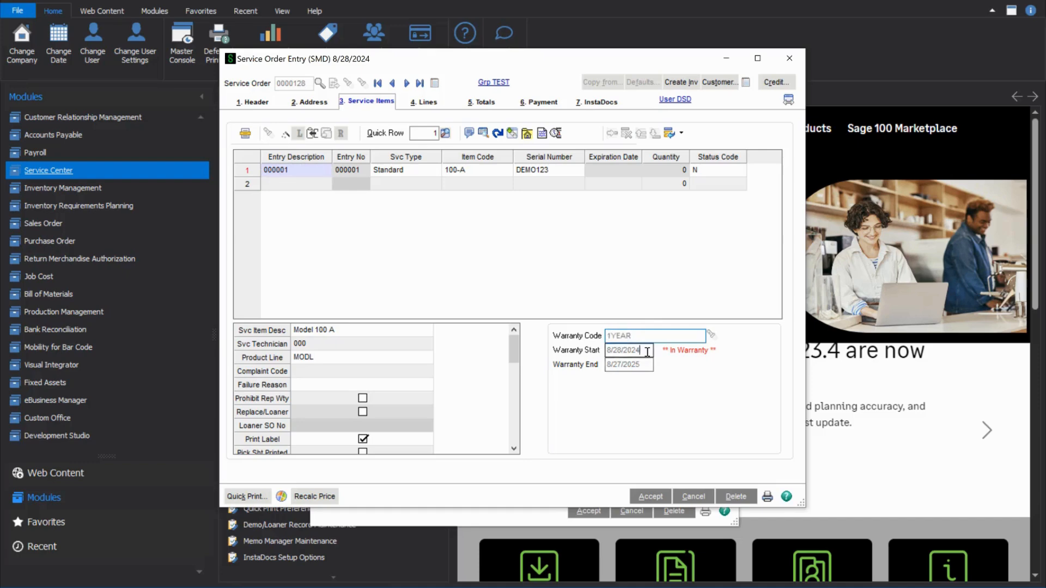
pyautogui.click(647, 351)
pyautogui.click(647, 366)
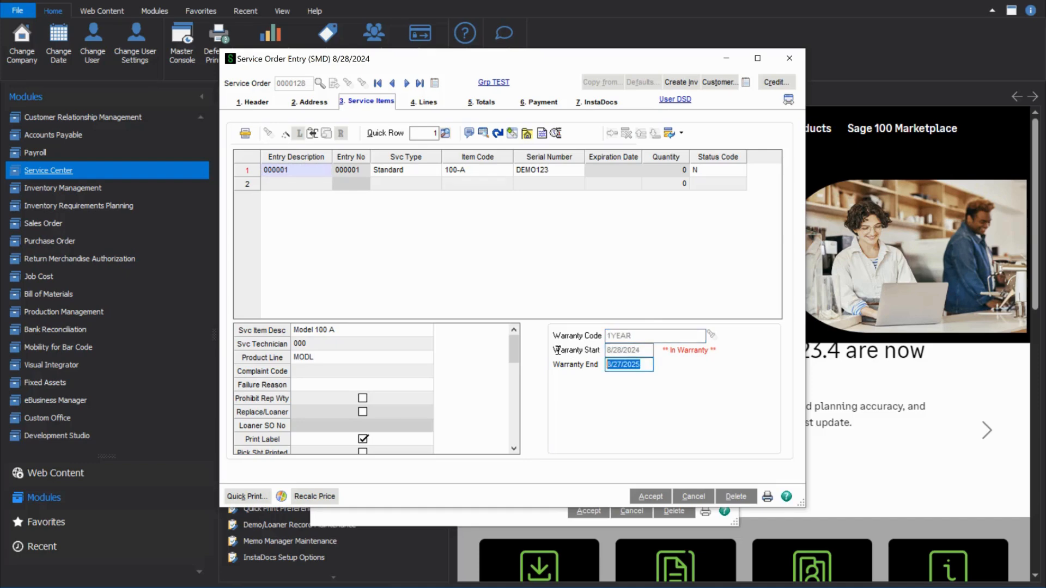
pyautogui.moveTo(669, 350); pyautogui.dragTo(714, 351)
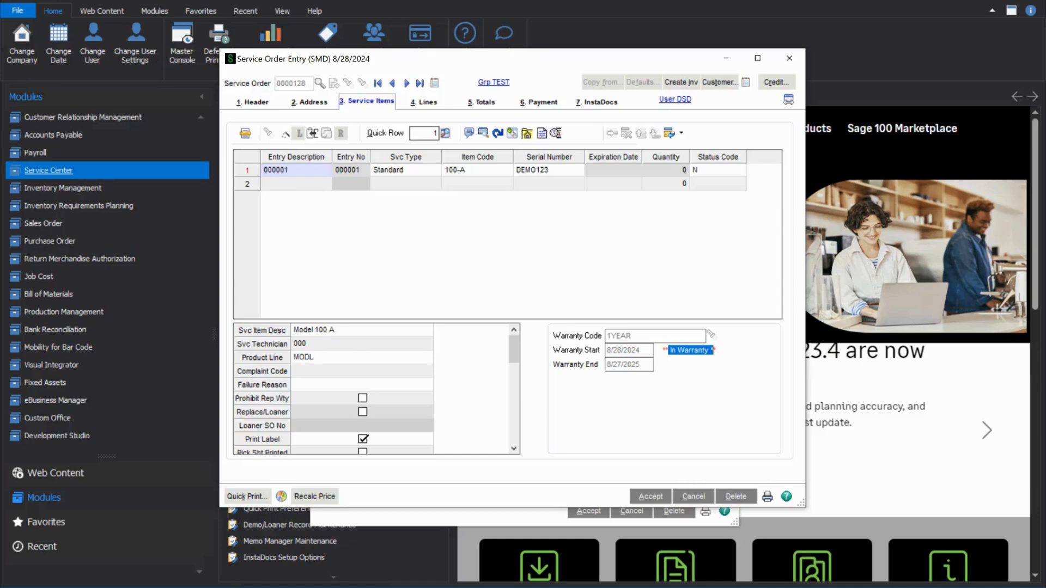
# - Review the service order lines, move the open windows out of the way, and look at the Technician Time Transactions entry form
pyautogui.click(433, 107)
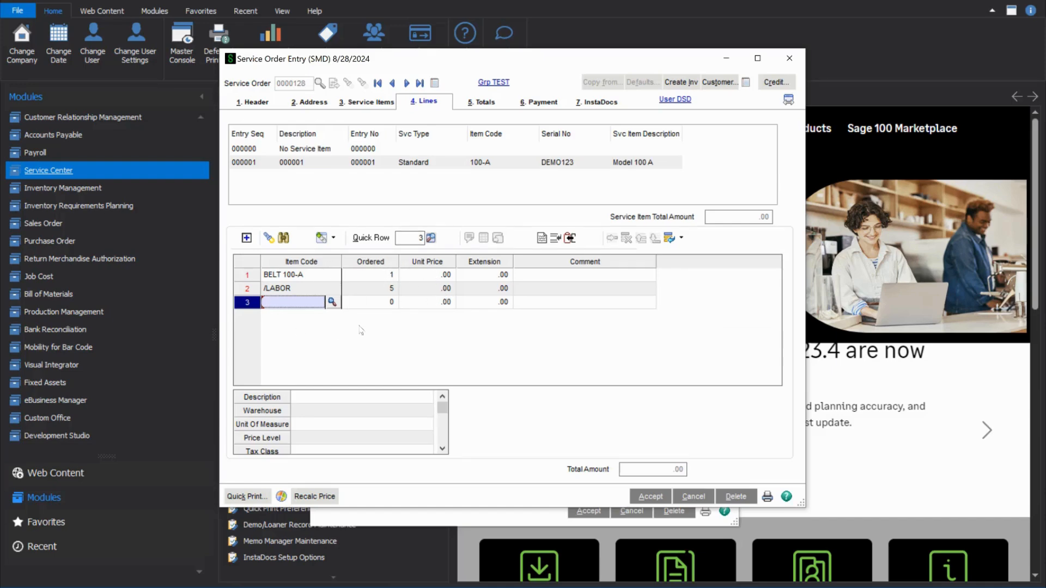
pyautogui.moveTo(477, 59); pyautogui.dragTo(624, 32)
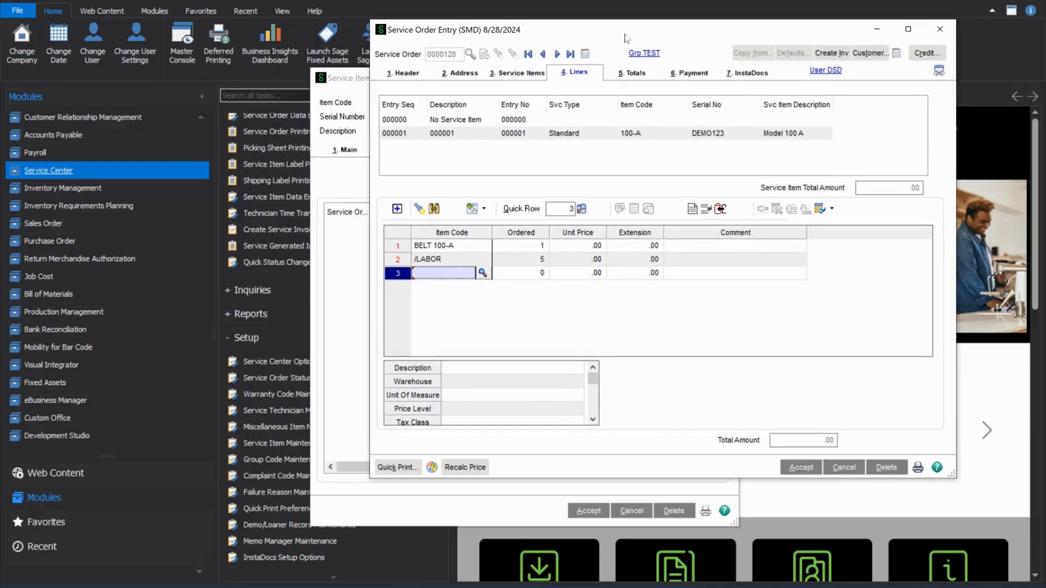
pyautogui.click(354, 82)
pyautogui.moveTo(356, 83); pyautogui.dragTo(414, 71)
pyautogui.click(476, 28)
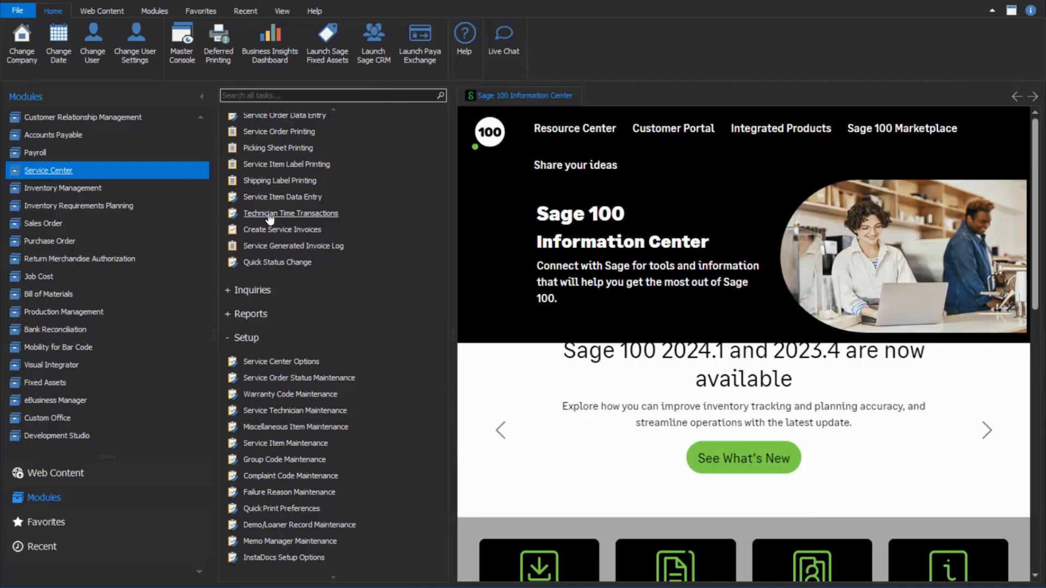
pyautogui.click(269, 214)
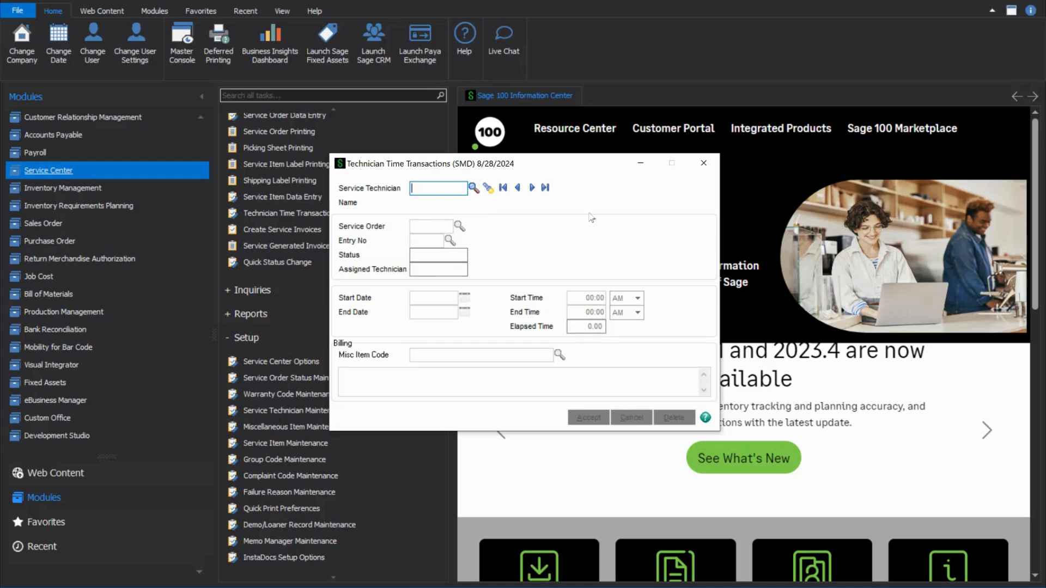
pyautogui.click(703, 163)
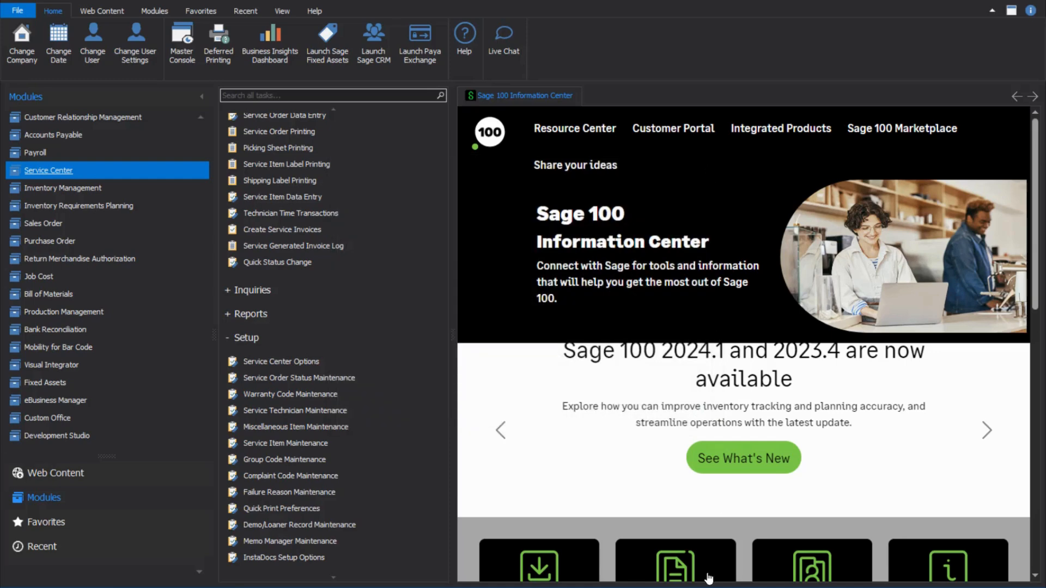
# - Set the service order's status to INVOICE, apply it to all service items, and save and close the order
pyautogui.click(773, 550)
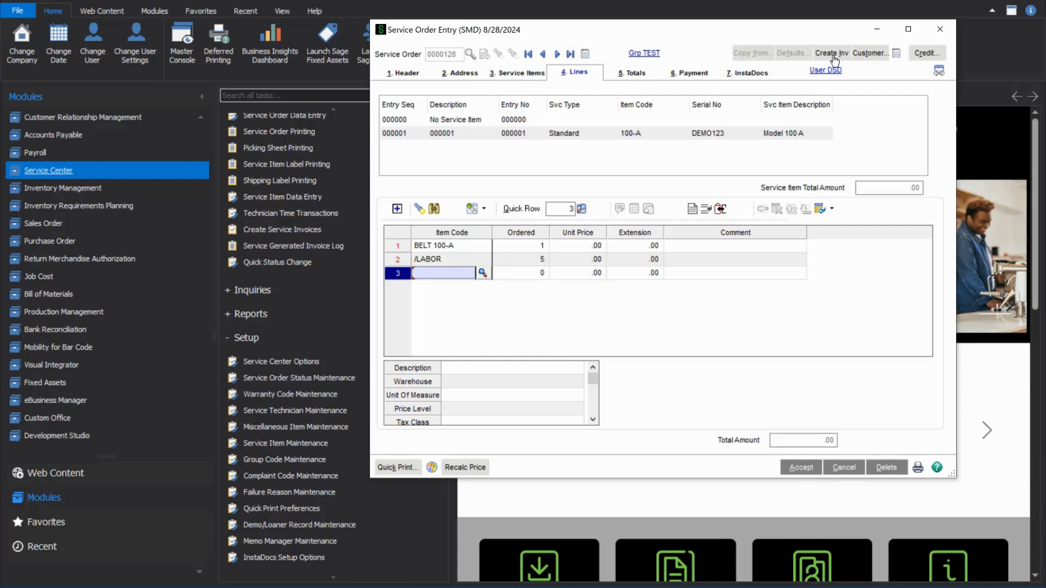
pyautogui.click(408, 72)
pyautogui.click(479, 180)
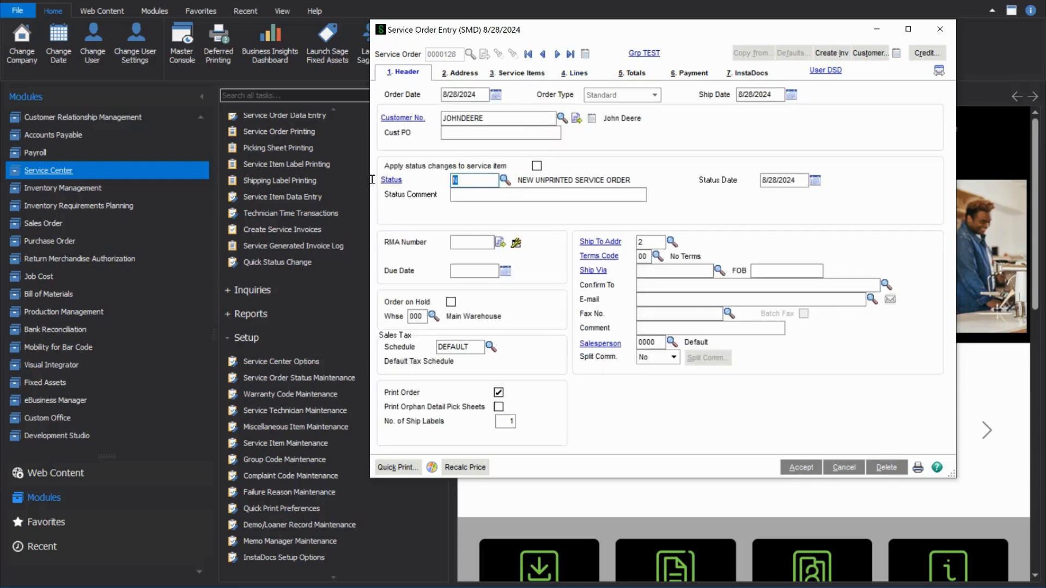
pyautogui.click(505, 180)
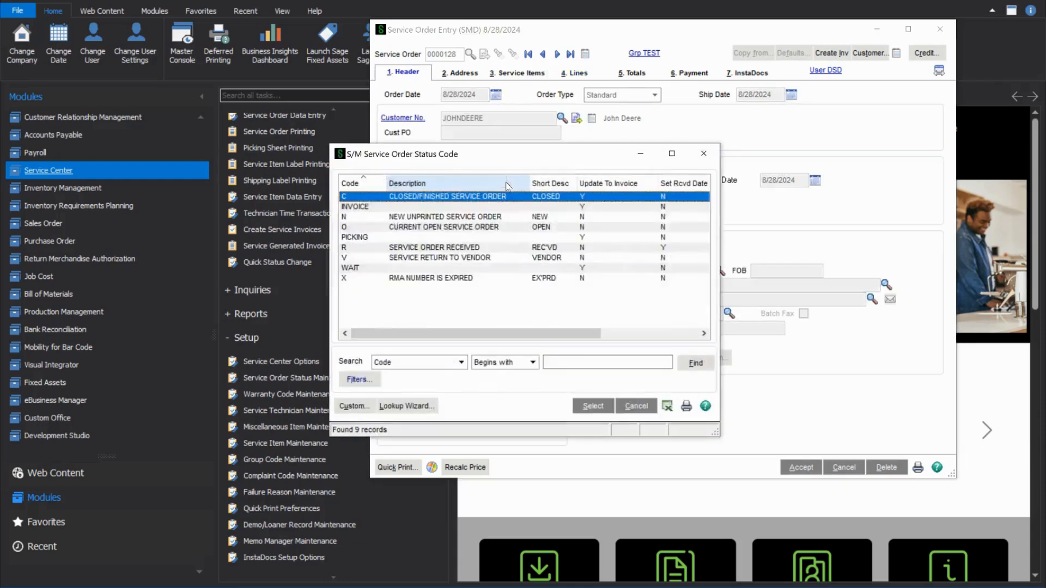
pyautogui.doubleClick(436, 207)
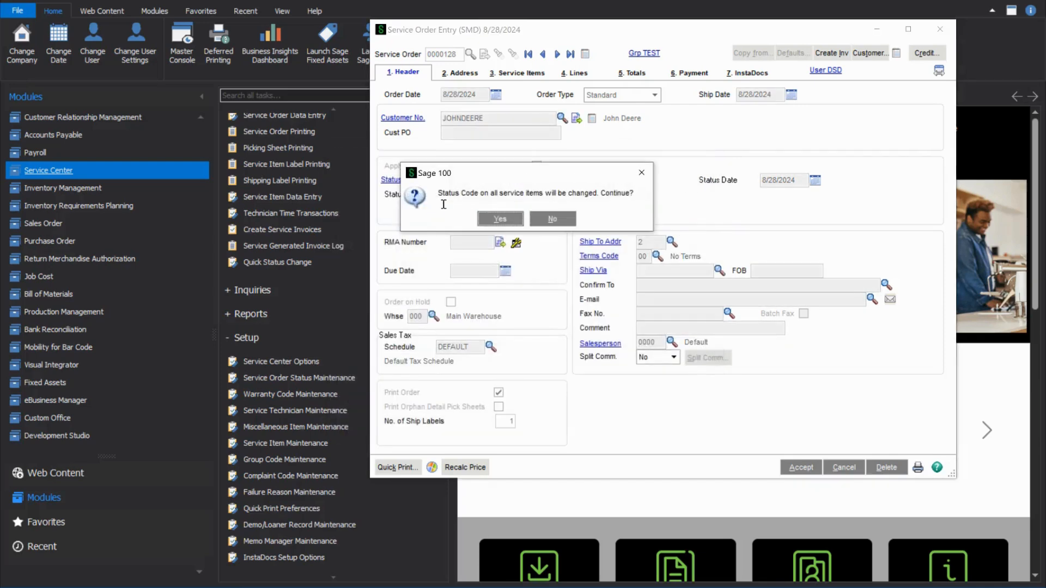
pyautogui.click(490, 220)
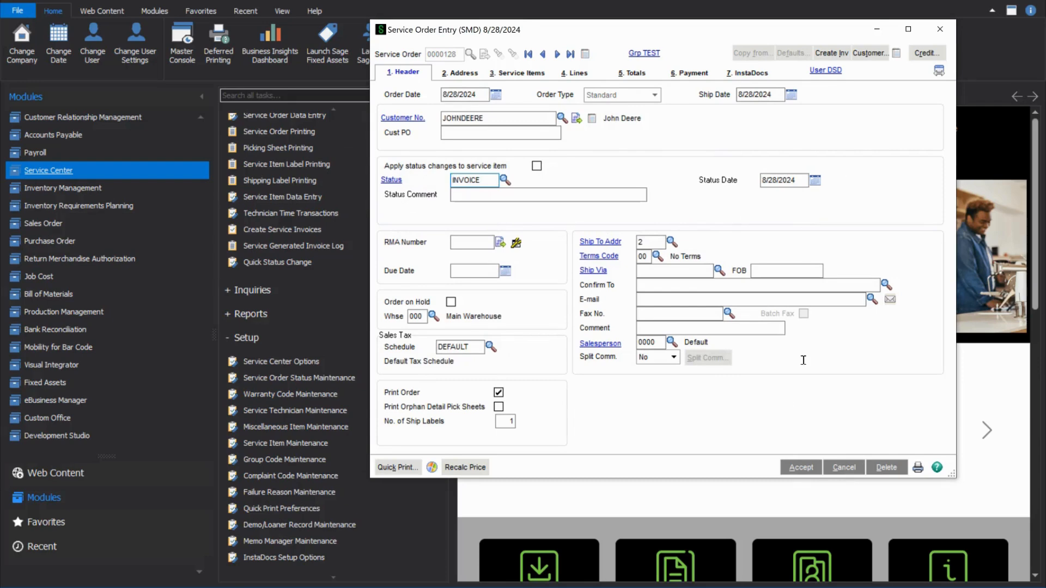
pyautogui.click(797, 466)
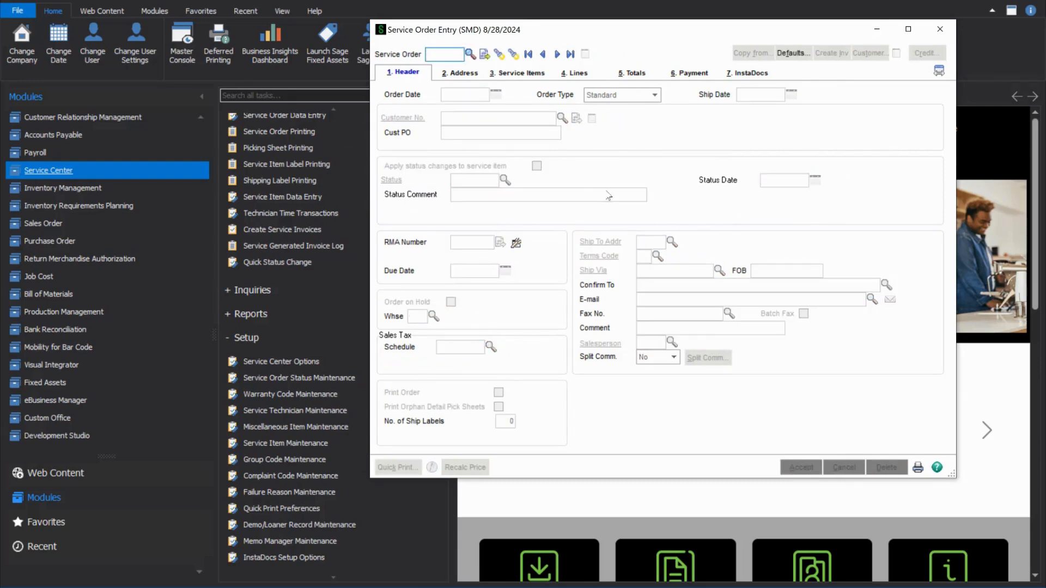
pyautogui.click(941, 28)
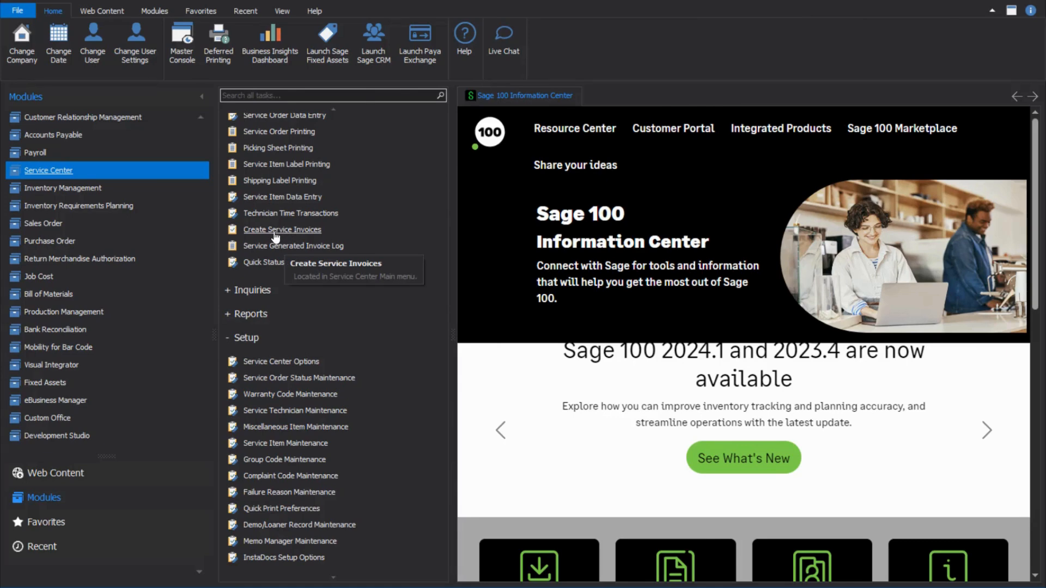
# - Start a Sales Order invoice in Invoice Data Entry and link it to the new service order dated 8/28/2024
pyautogui.click(82, 225)
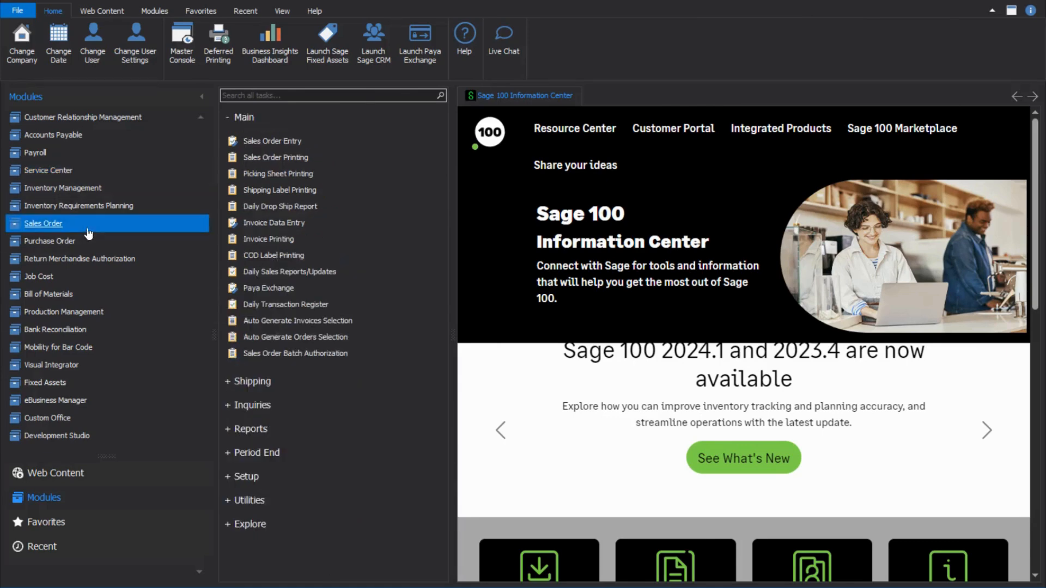
pyautogui.click(289, 223)
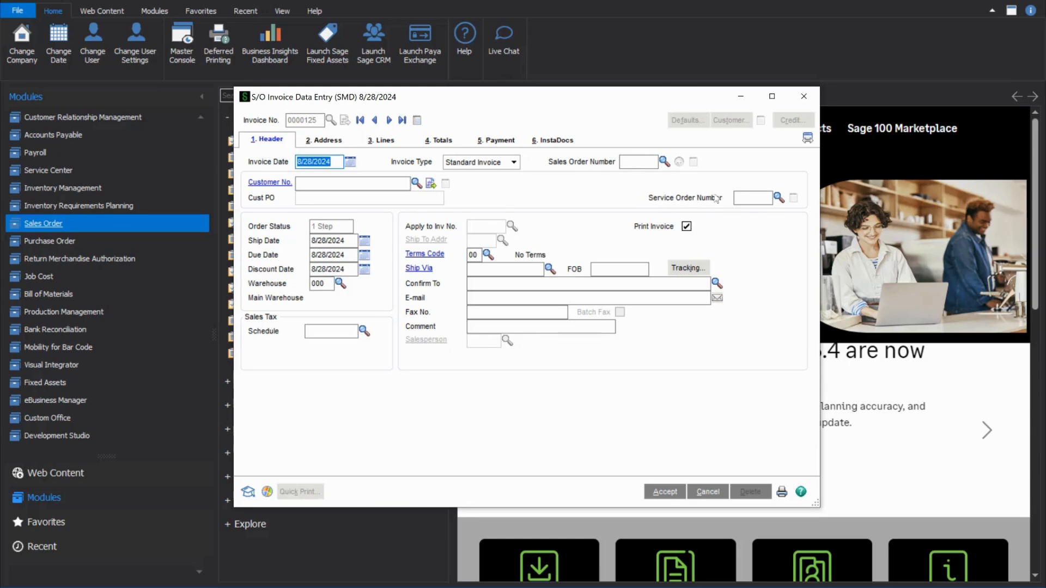
pyautogui.click(779, 198)
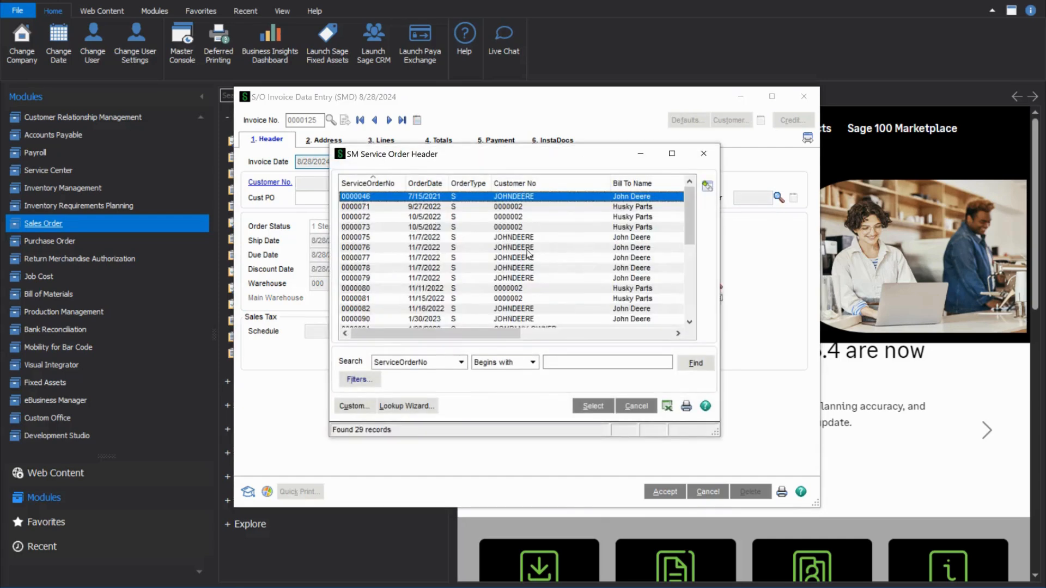
pyautogui.scroll(-5, 527, 254)
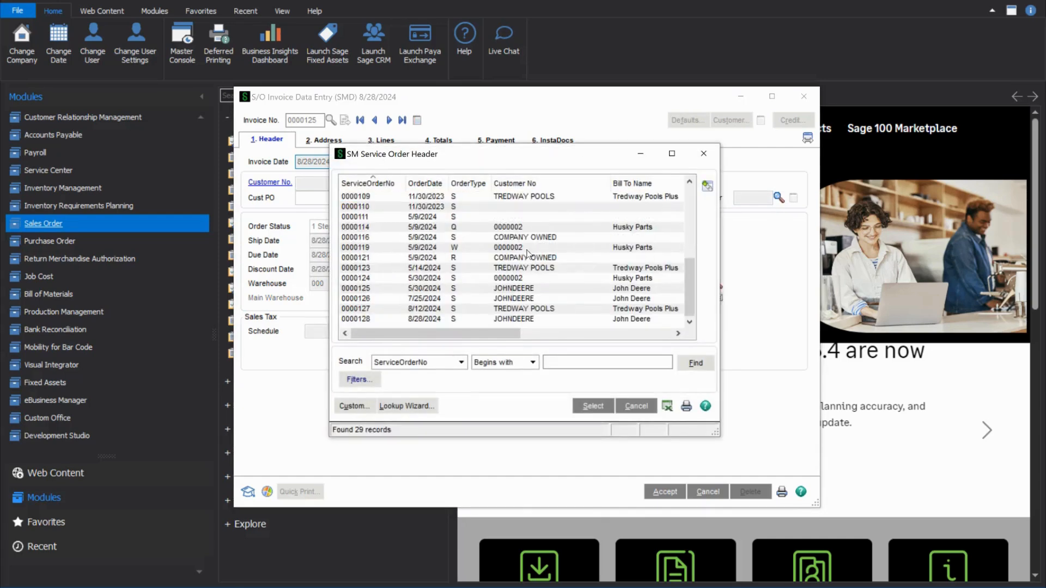
pyautogui.doubleClick(384, 320)
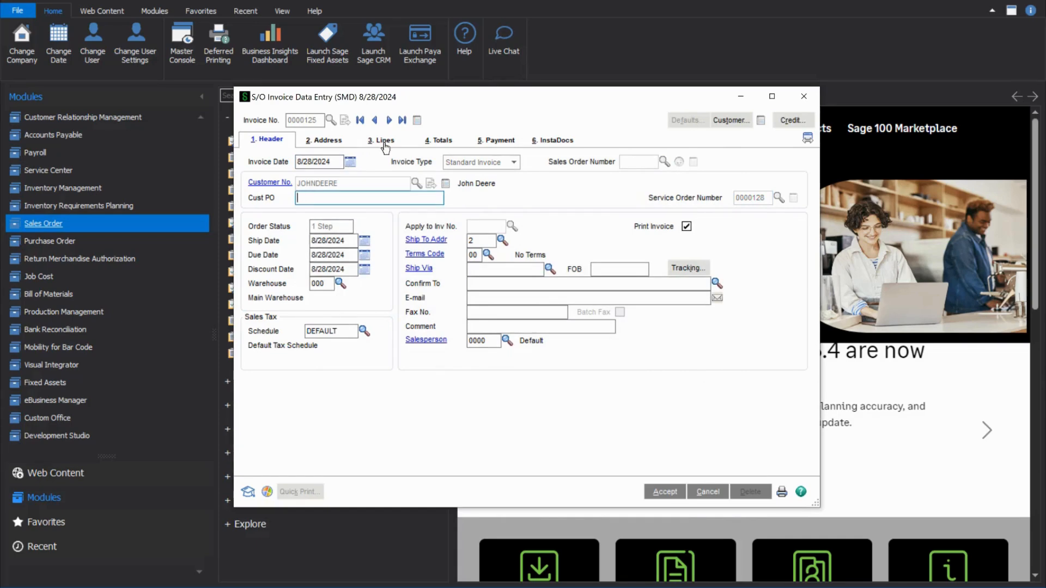
# - Select the service entry for item 100-A, serial number DEMO123, and bring its lines into the invoice
pyautogui.click(385, 141)
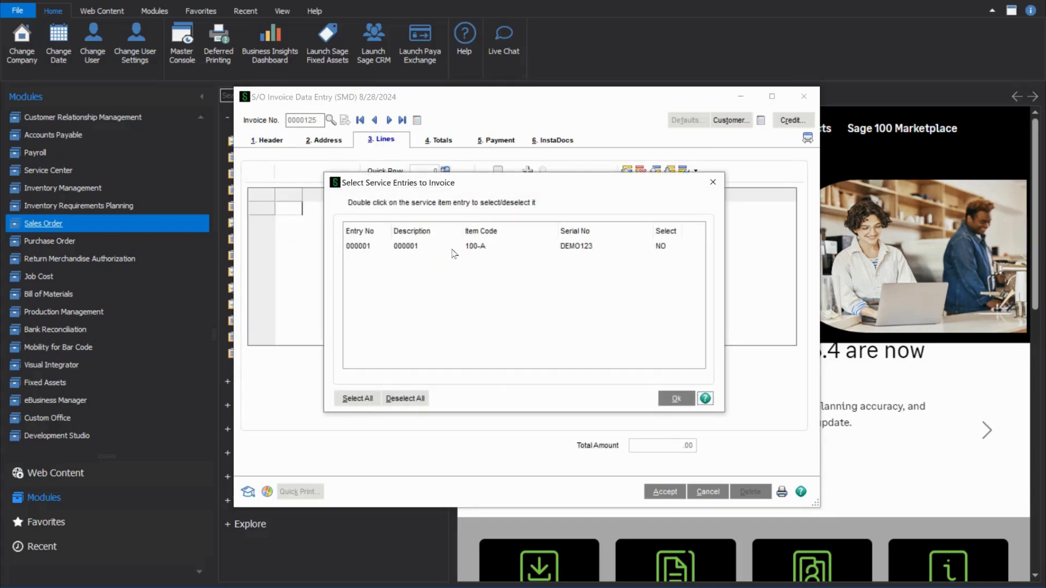
pyautogui.doubleClick(452, 248)
pyautogui.click(676, 399)
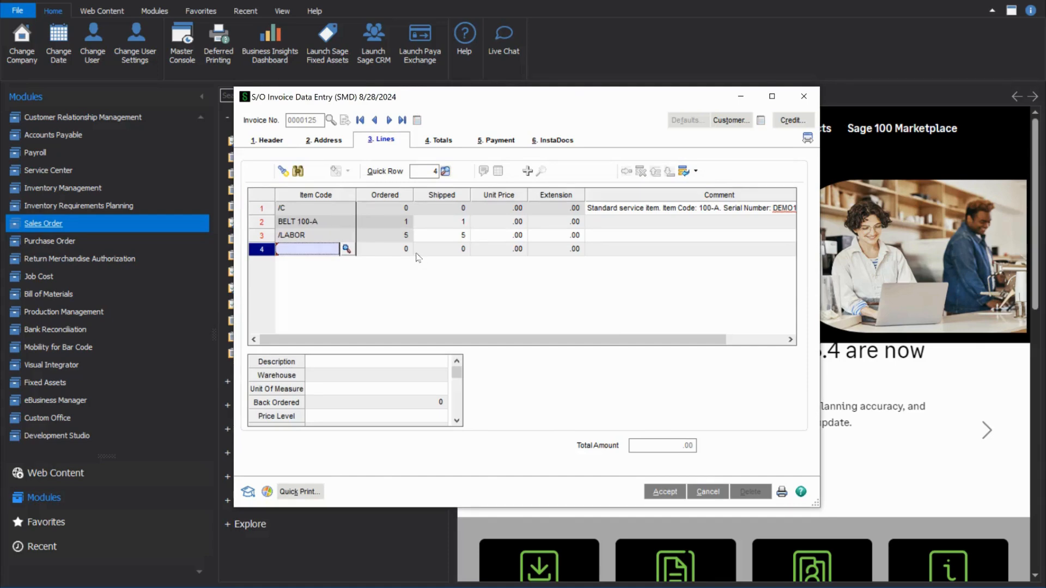
# - Reorder the invoice lines so BELT 100-A comes first, /LABOR second and the /C comment line third, and review the comment
pyautogui.click(322, 222)
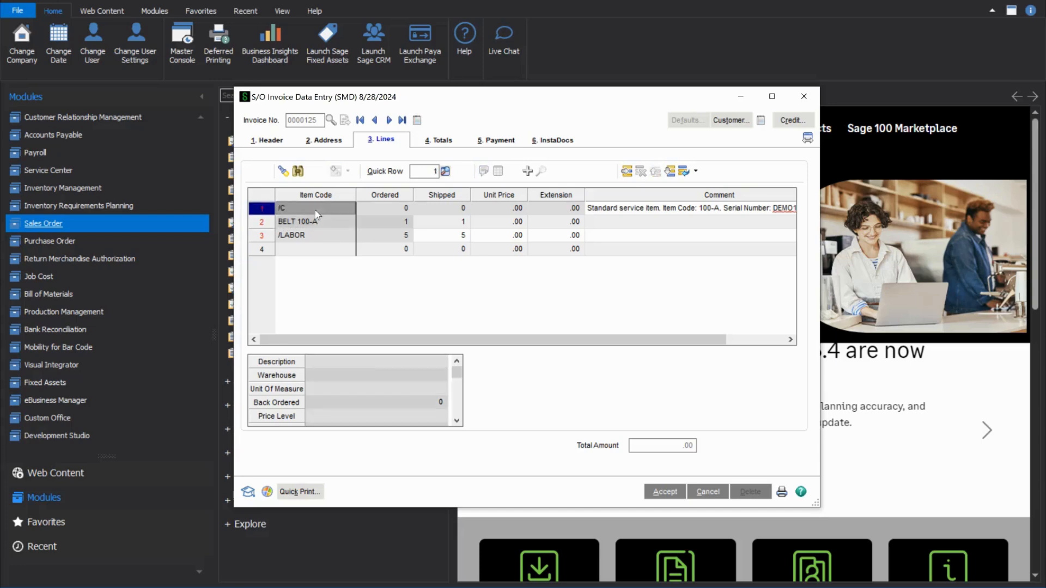
pyautogui.click(656, 172)
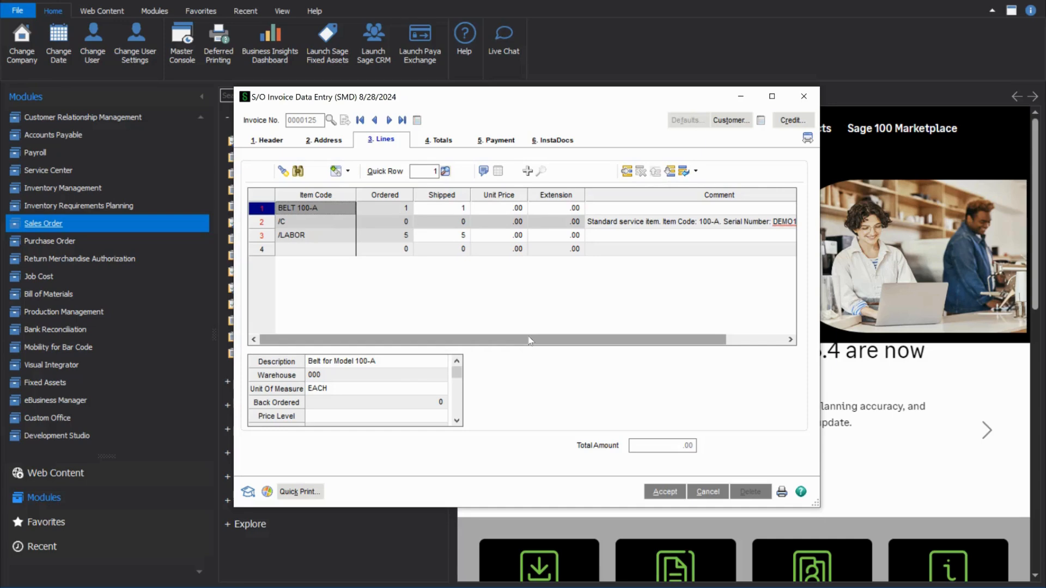
pyautogui.moveTo(548, 341); pyautogui.dragTo(496, 316)
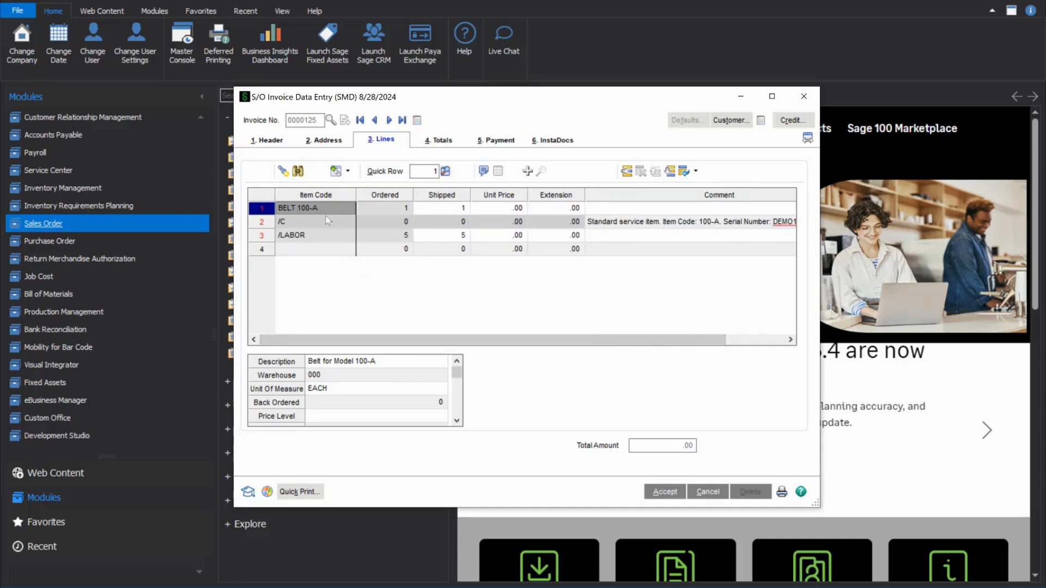
pyautogui.click(342, 223)
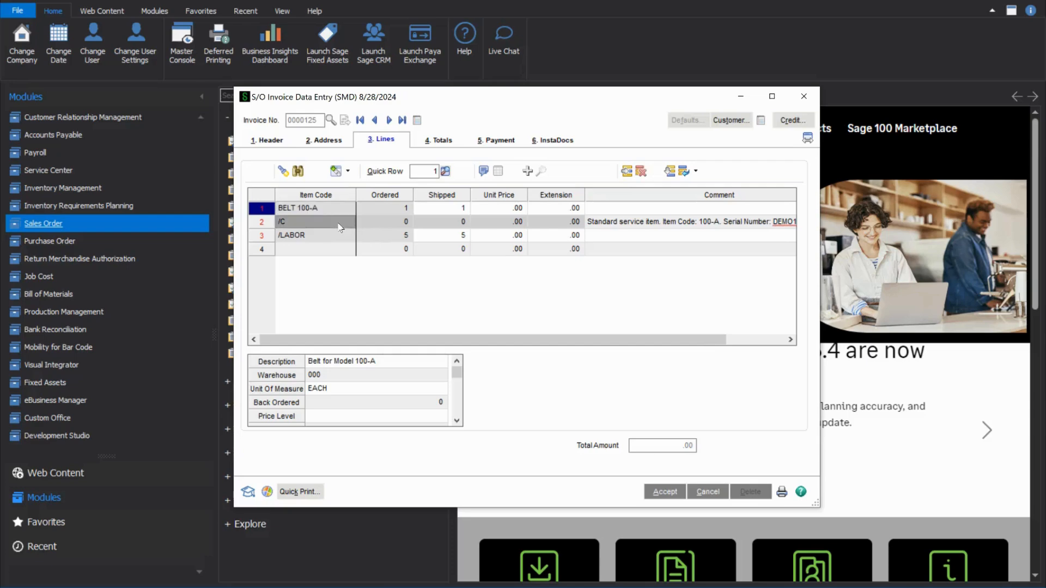
pyautogui.click(668, 172)
pyautogui.moveTo(466, 343); pyautogui.dragTo(594, 343)
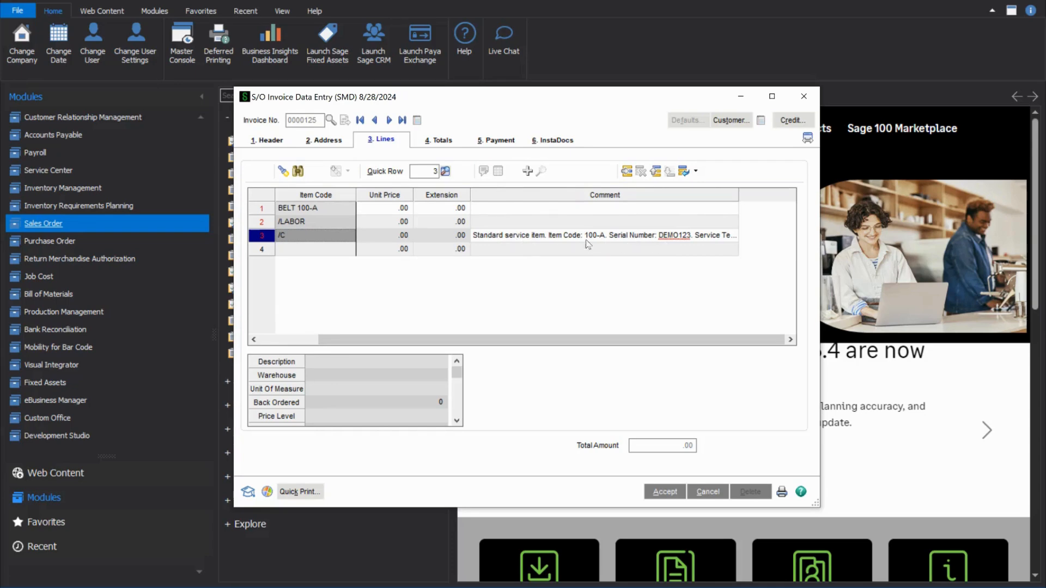
pyautogui.moveTo(491, 342); pyautogui.dragTo(391, 335)
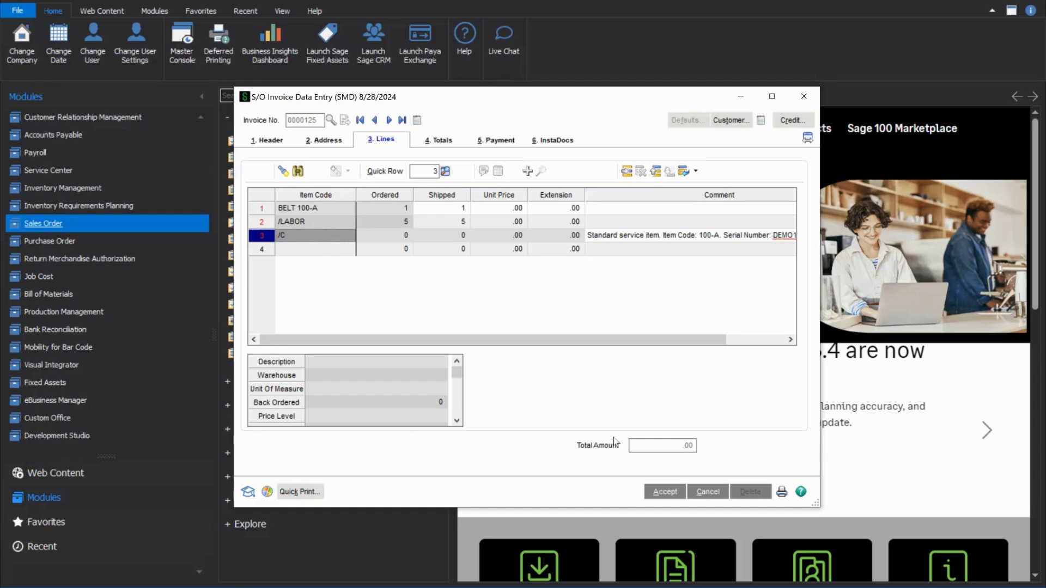
# - Accept the service invoice through its totals and close Invoice Data Entry
pyautogui.click(664, 492)
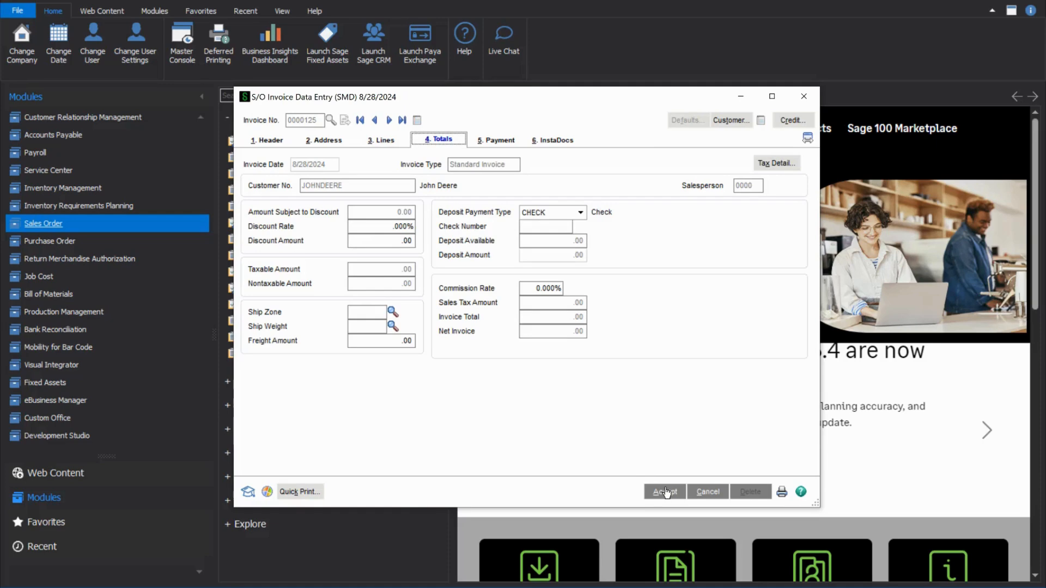
pyautogui.click(665, 492)
pyautogui.click(803, 96)
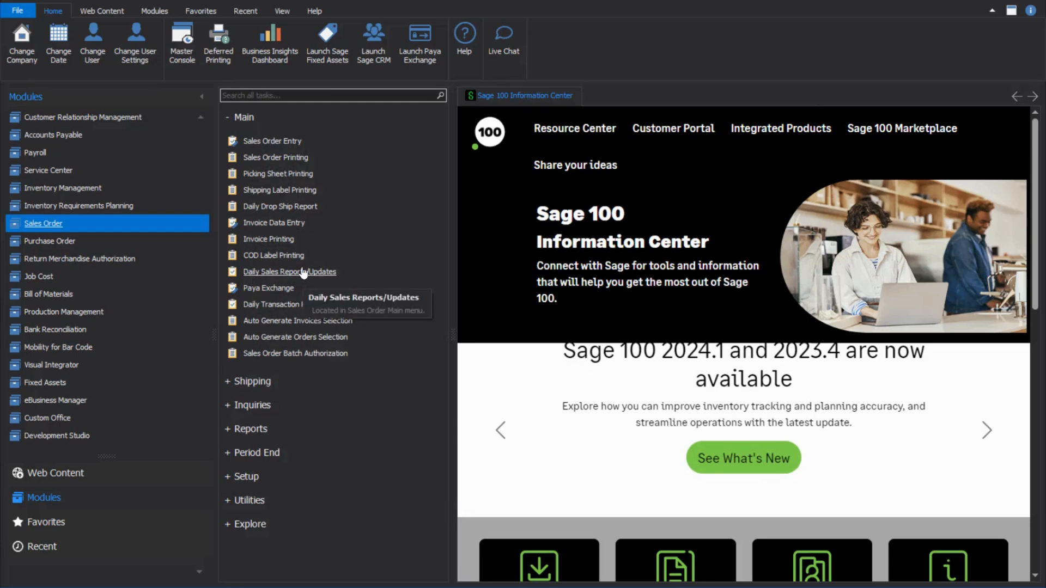
# - View the Warranty Code Maintenance form in the Service Center module and close it
pyautogui.click(85, 172)
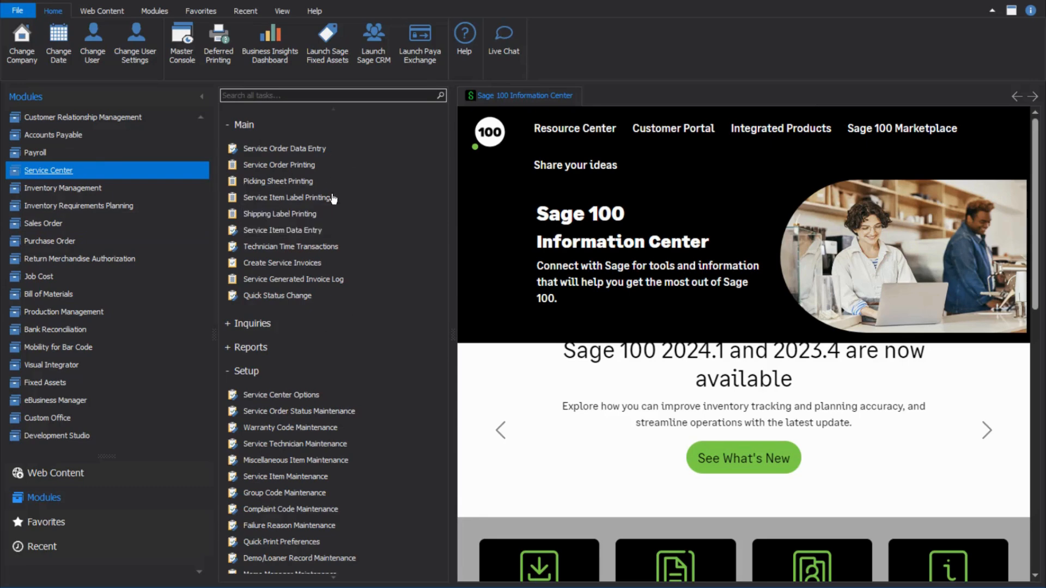
pyautogui.scroll(-3, 345, 350)
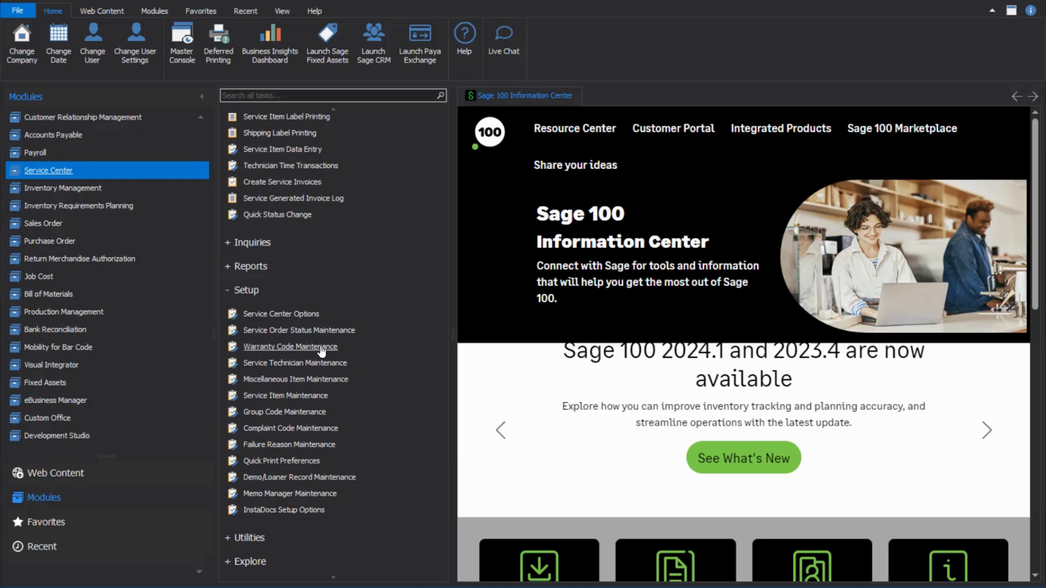
pyautogui.click(321, 351)
pyautogui.moveTo(616, 131); pyautogui.dragTo(701, 93)
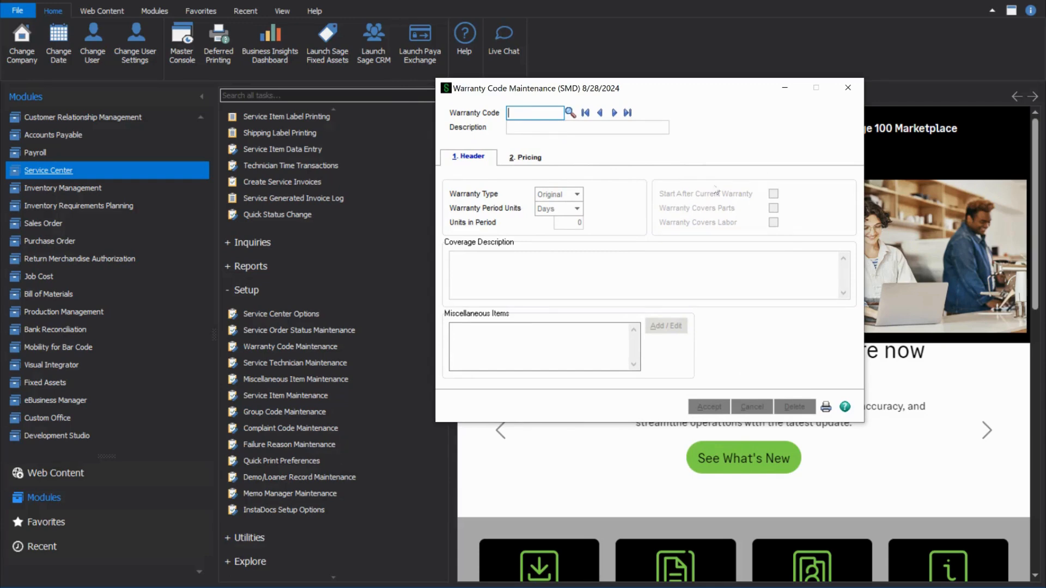
pyautogui.click(848, 89)
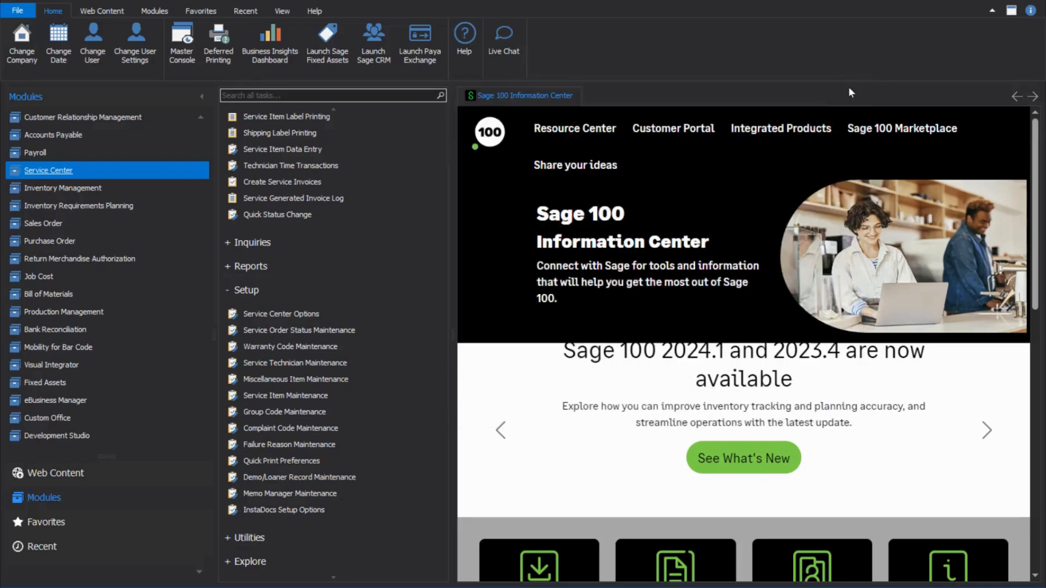
# - View the Demo/Loaner/Rental Item Maintenance form and close it
pyautogui.click(336, 478)
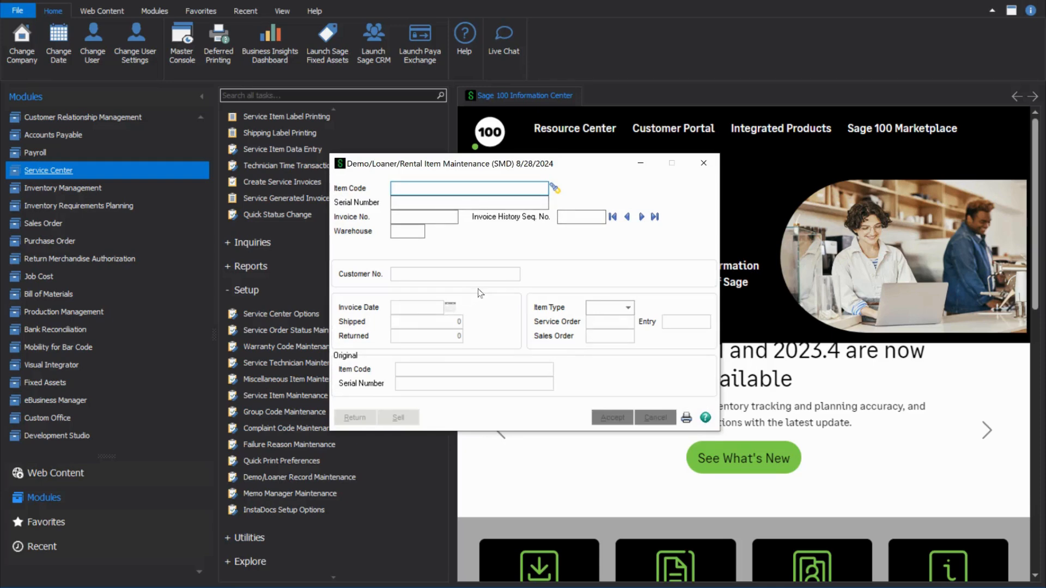
pyautogui.click(704, 162)
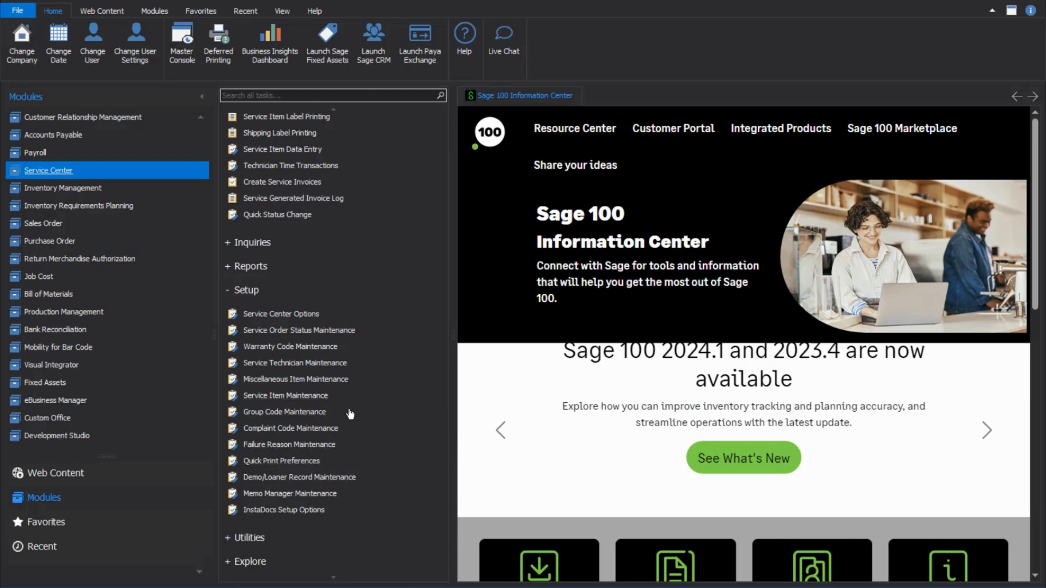
# - Review the available Service Center reports, view the Open Service Order Report settings, and close the report form
pyautogui.click(258, 268)
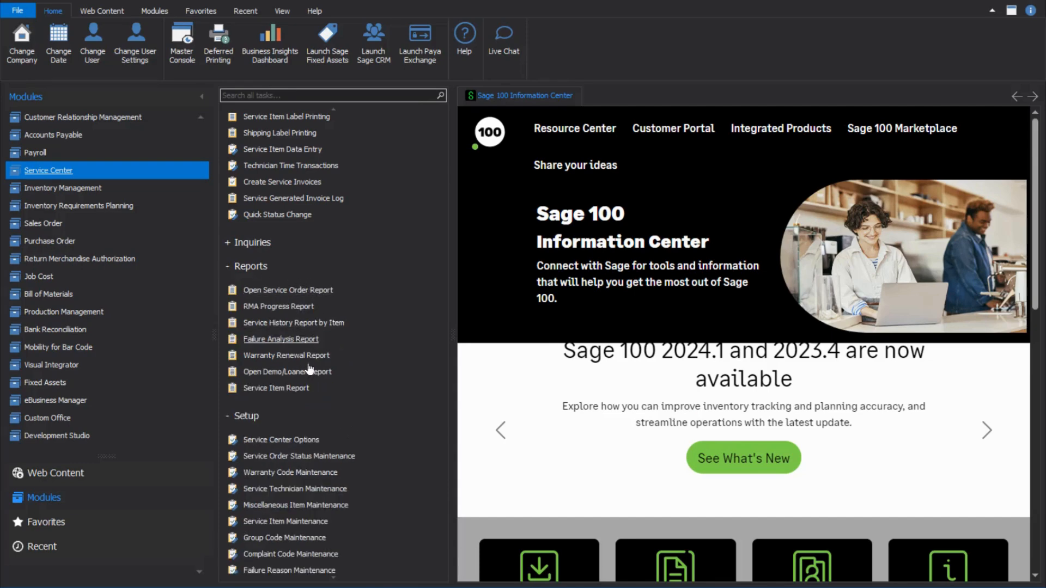
pyautogui.click(304, 295)
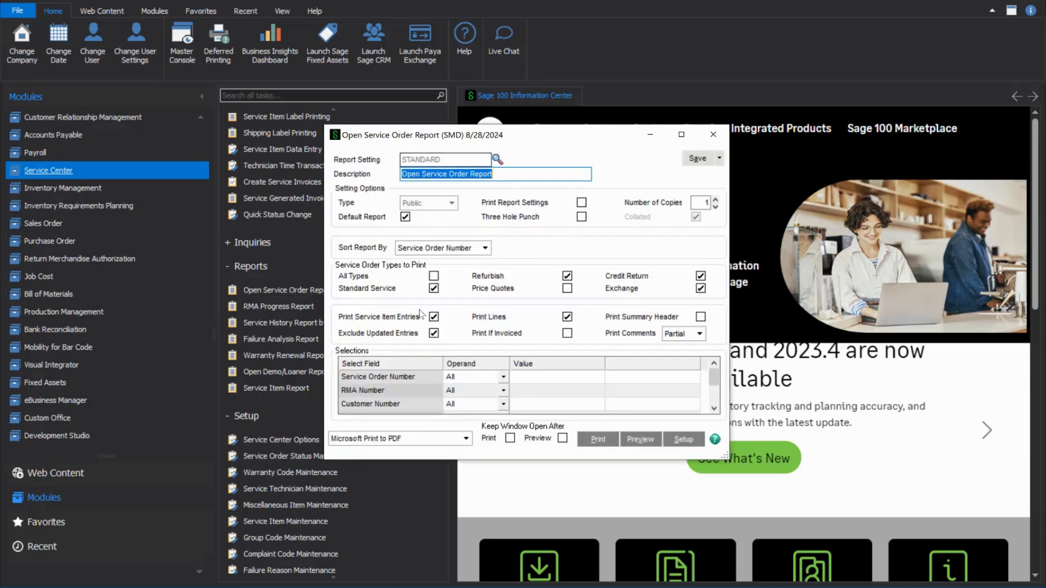
pyautogui.click(713, 135)
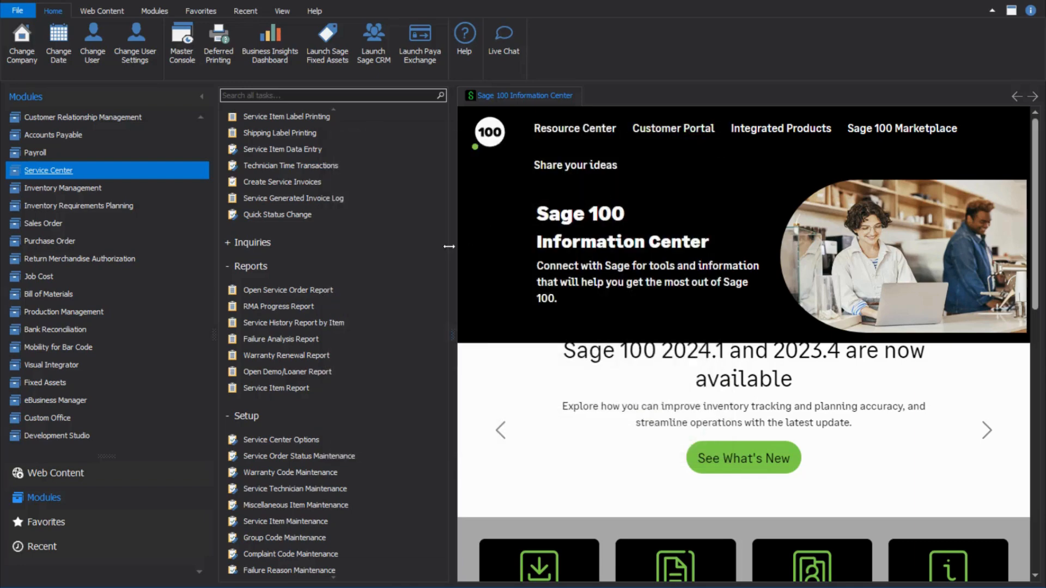
pyautogui.scroll(3, 424, 227)
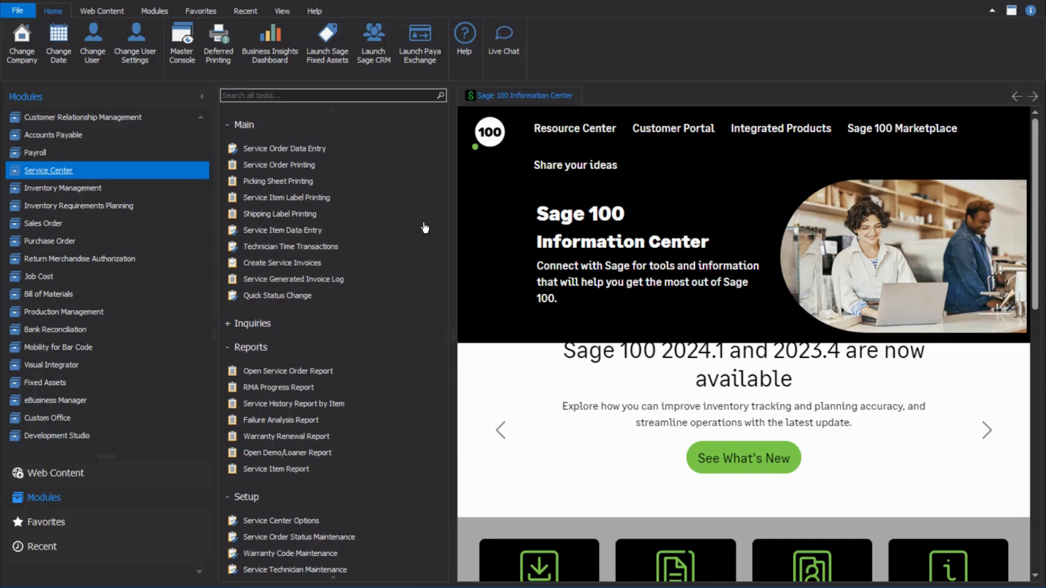